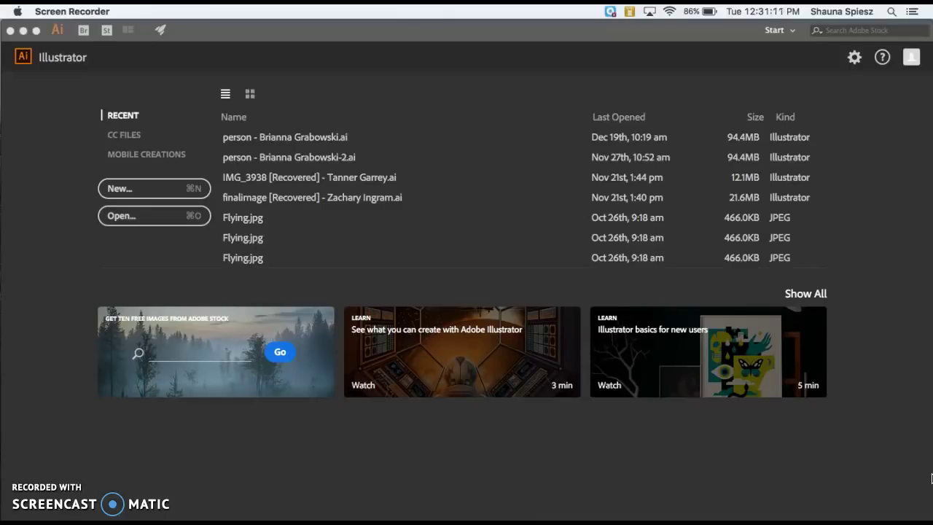
Step: Open the image file "Tutorial 1 image.jpg" from the Desktop
click(306, 21)
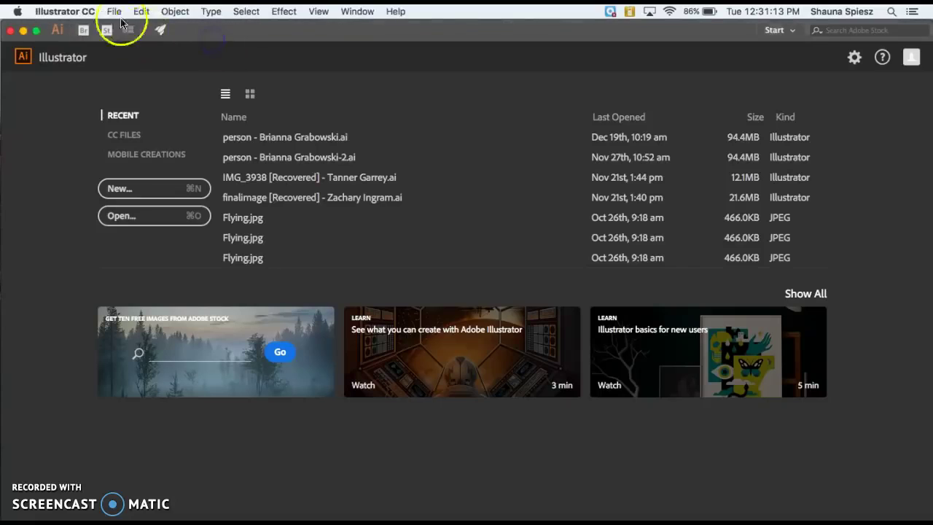
click(112, 11)
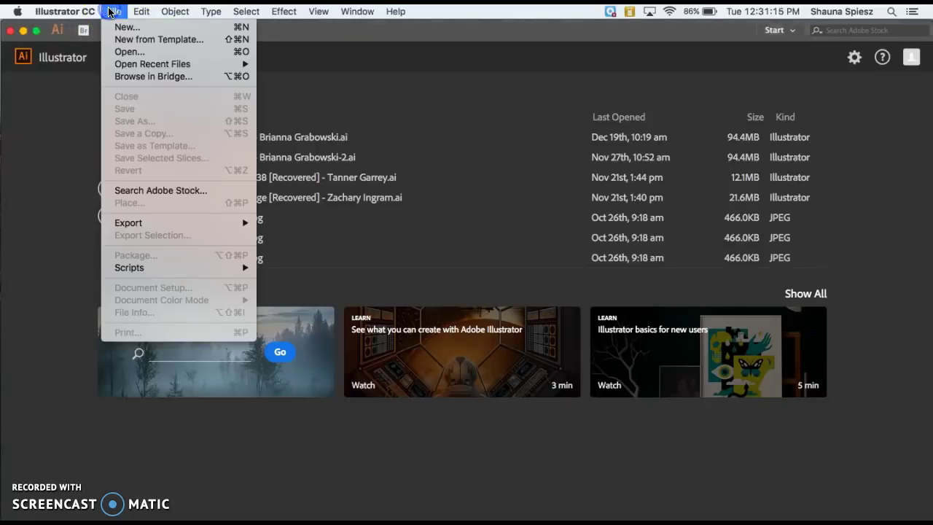
click(120, 51)
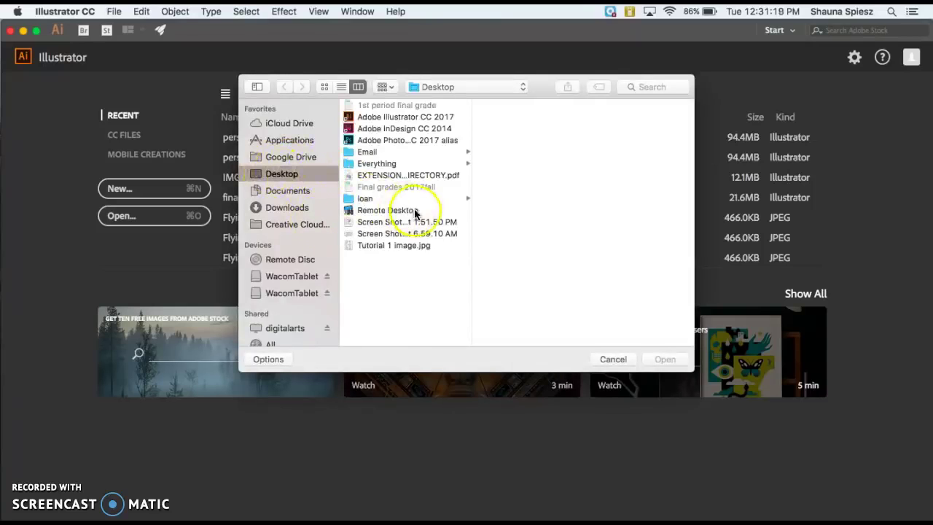
click(409, 245)
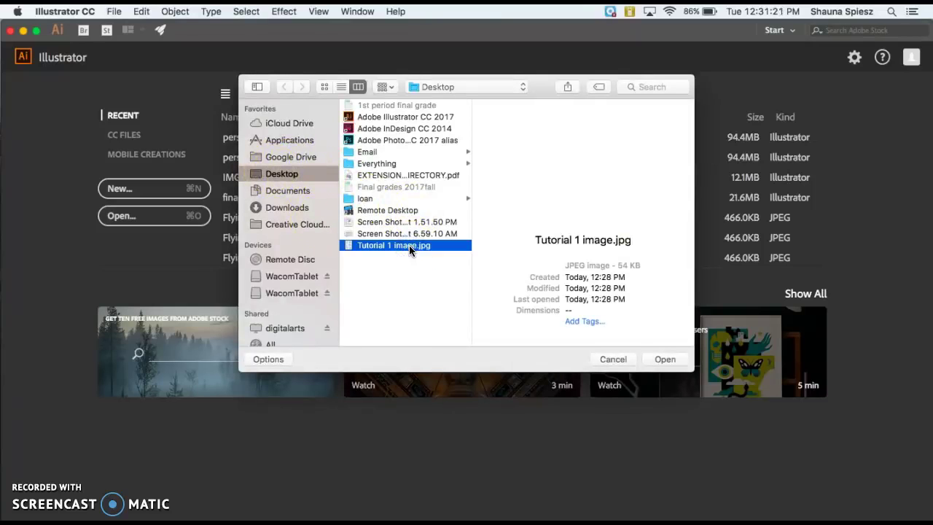
double_click(408, 245)
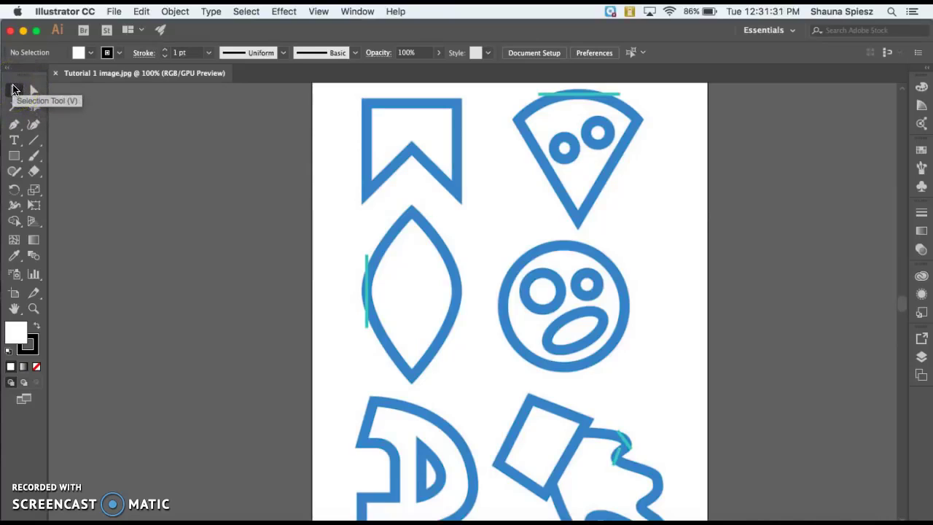
click(33, 91)
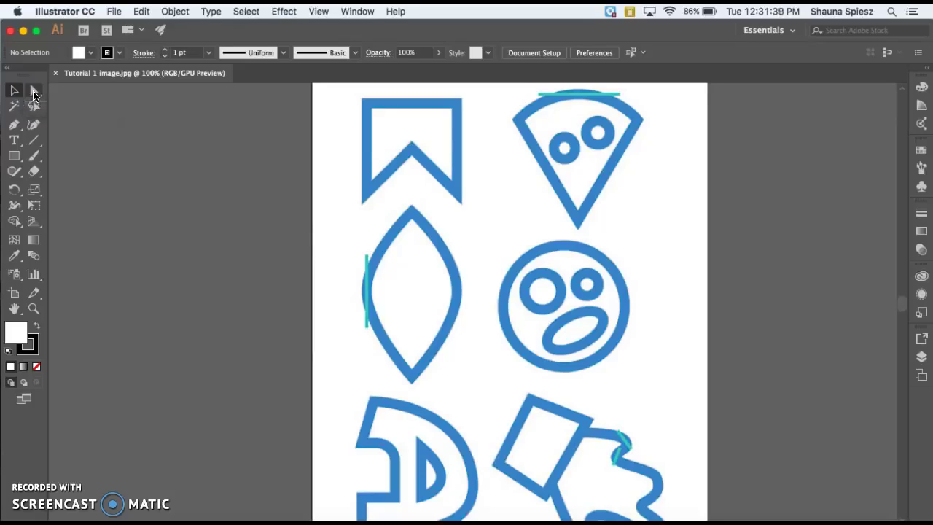
key(v)
click(229, 27)
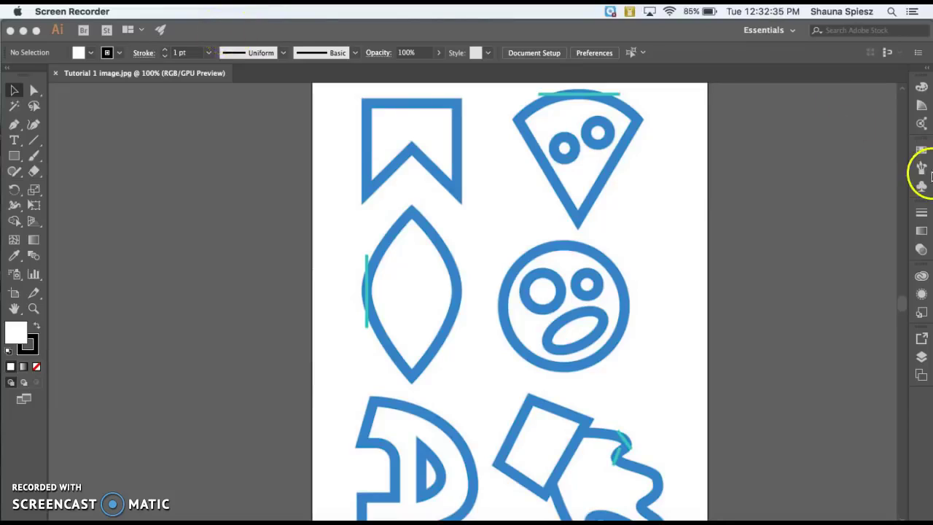
Step: Display the document's layers and toggle Layer 1's visibility off and back on to check its content
click(922, 357)
click(922, 357)
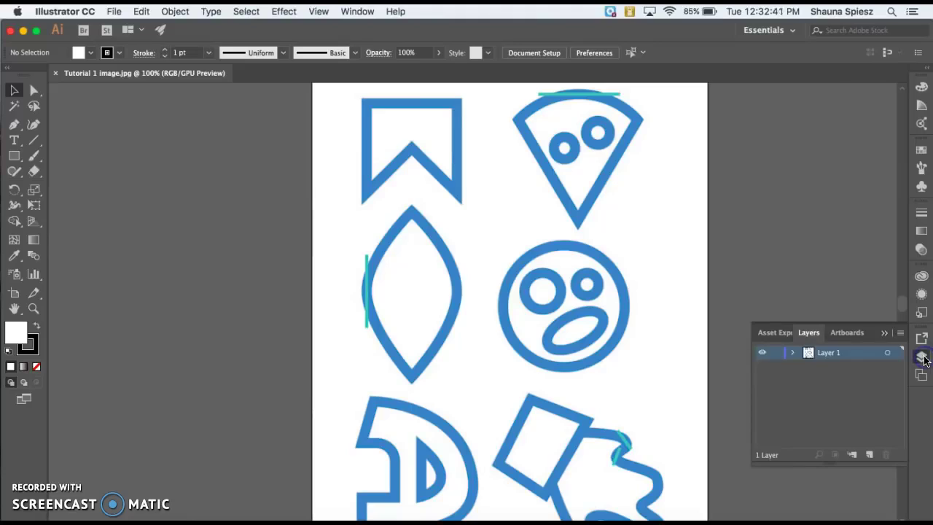
click(762, 354)
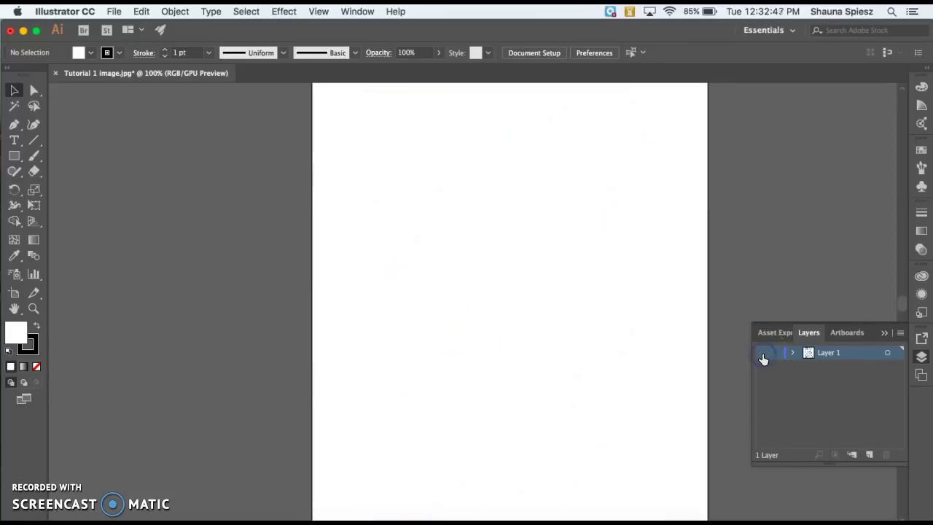
click(762, 354)
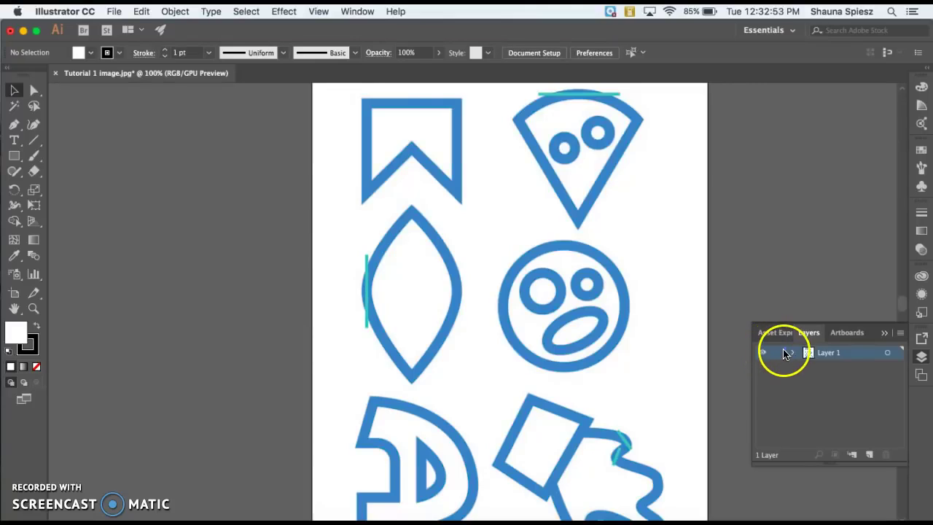
Step: Lock Layer 1 containing the template image and create a new layer above it
click(776, 353)
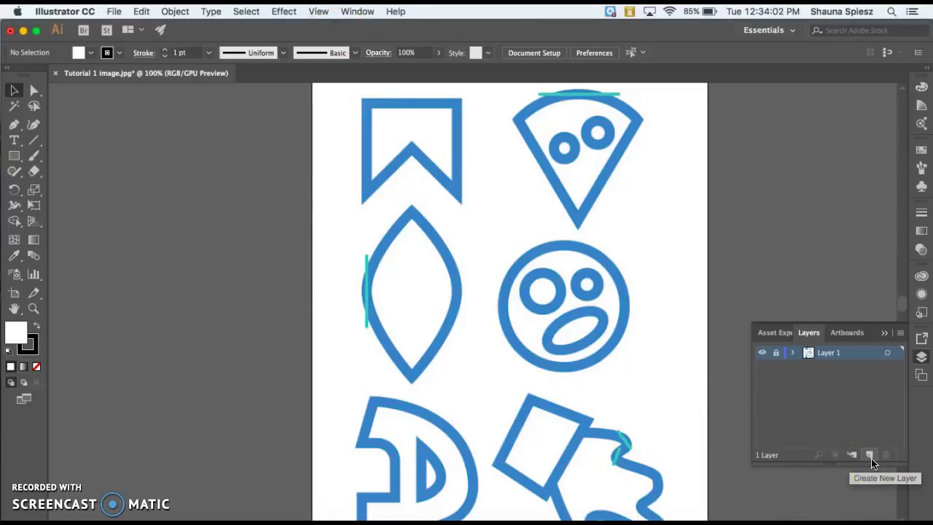
click(871, 457)
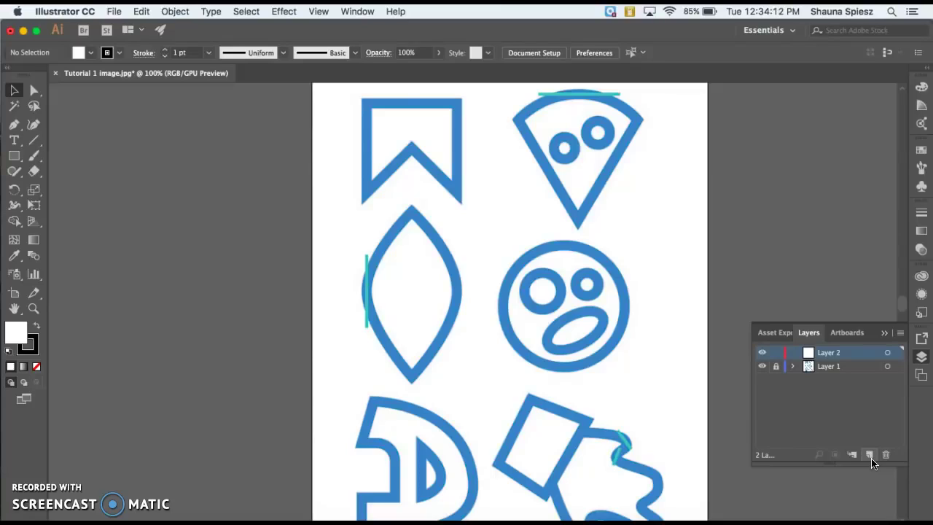
click(761, 366)
click(761, 365)
Step: Examine the edges of the template image's blue outlines at high magnification, then return to 100% view
key(super+equal)
key(super+equal)
key(super+equal)
key(super+equal)
key(super+equal)
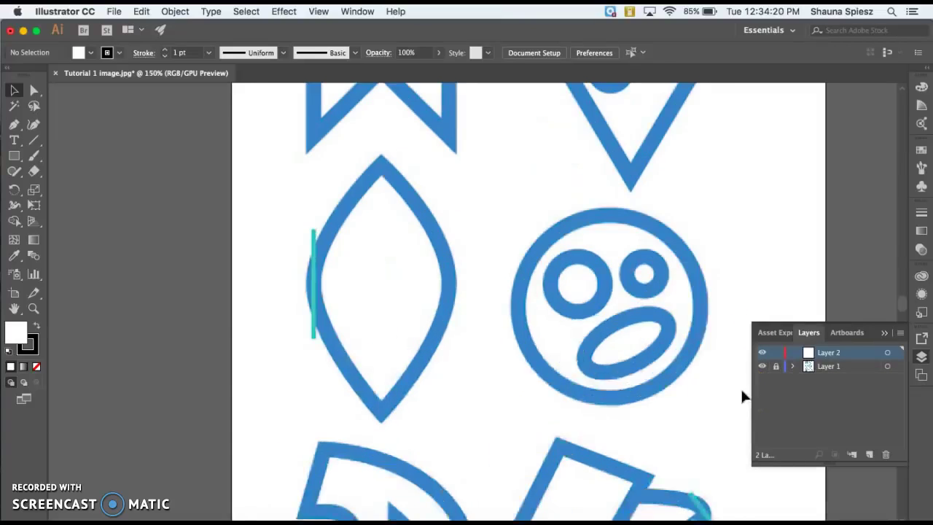
key(super+equal)
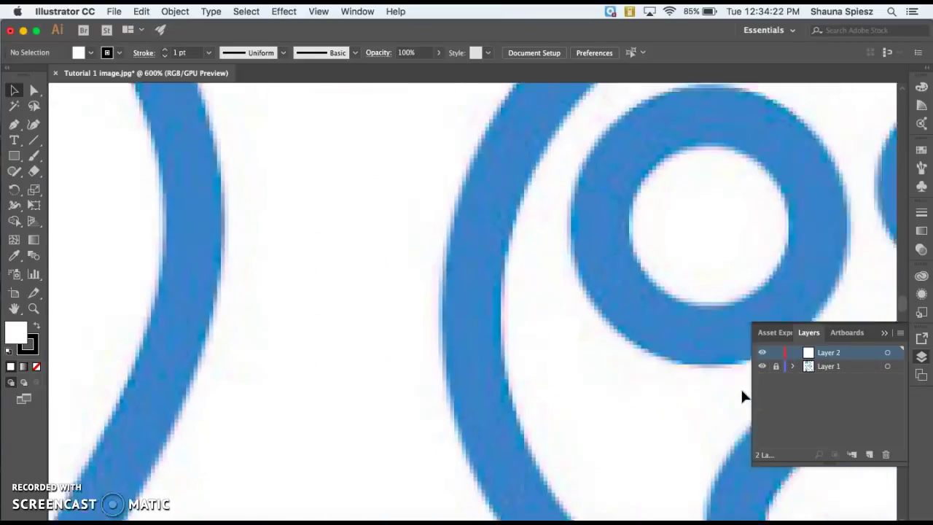
key(super+equal)
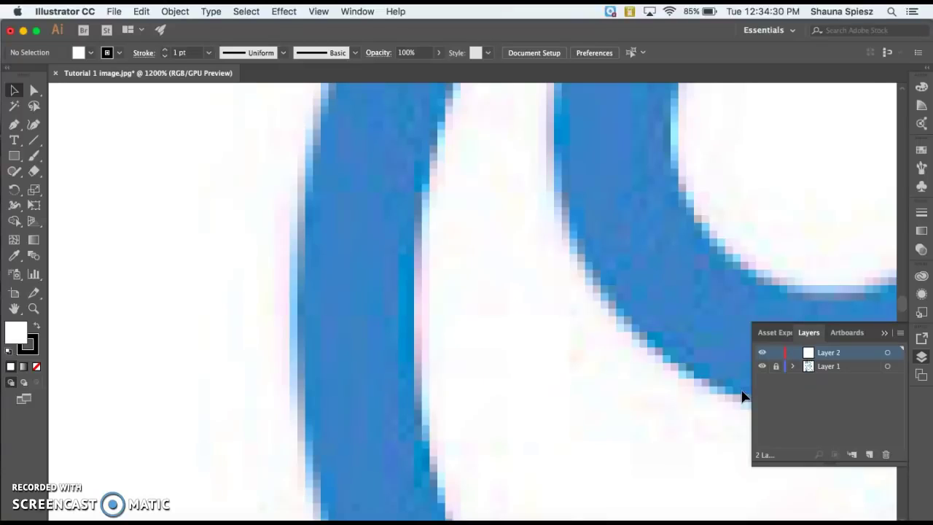
key(super+1)
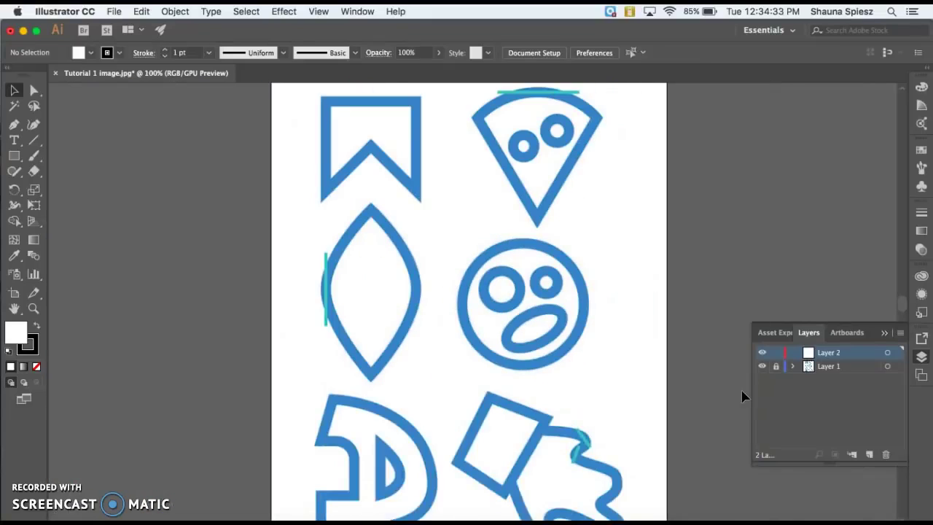
Step: Try a curved Pen tool segment from the leaf shape's upper tip along its outline and examine its edge at extreme magnification
click(14, 123)
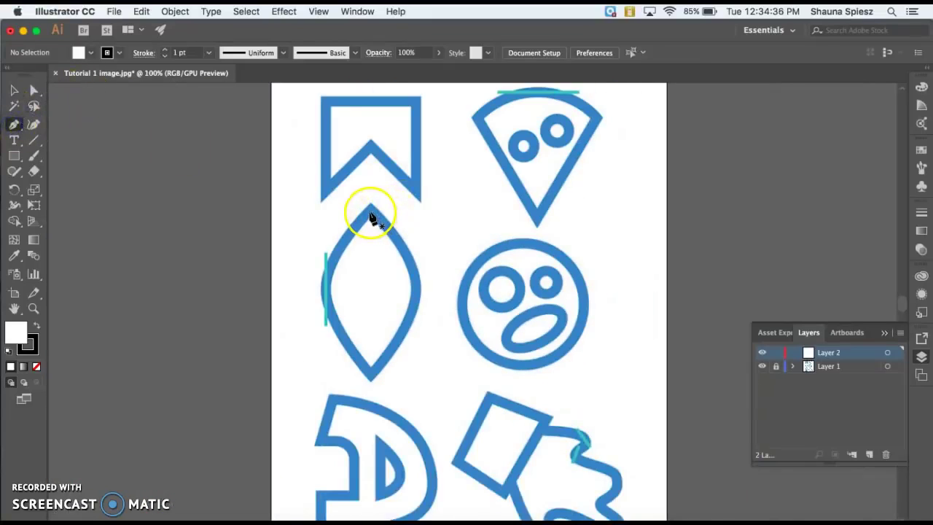
drag(368, 212, 369, 286)
key(super+equal)
key(super+equal)
key(super+equal)
key(super+equal)
key(super+equal)
key(super+equal)
key(super+equal)
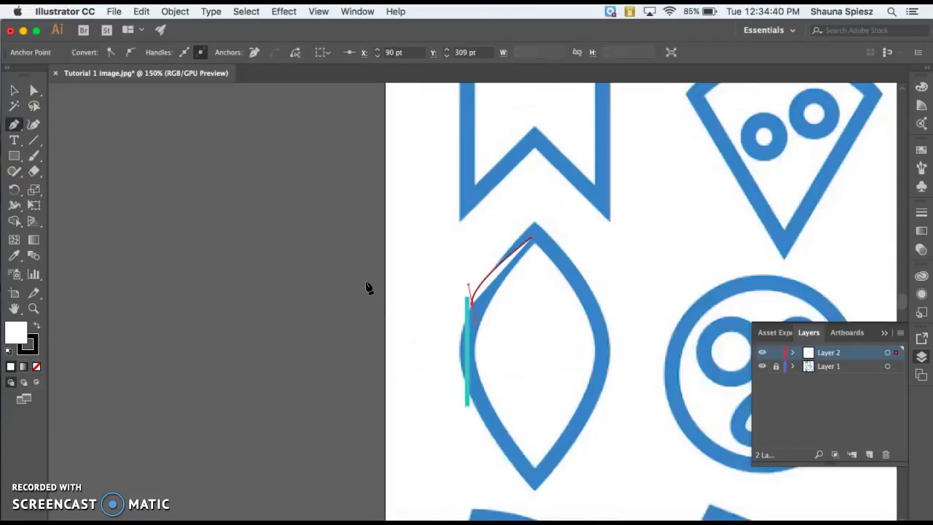
key(super+equal)
key(super+equal)
key(super+equal)
key(super+equal)
key(super+equal)
key(super+equal)
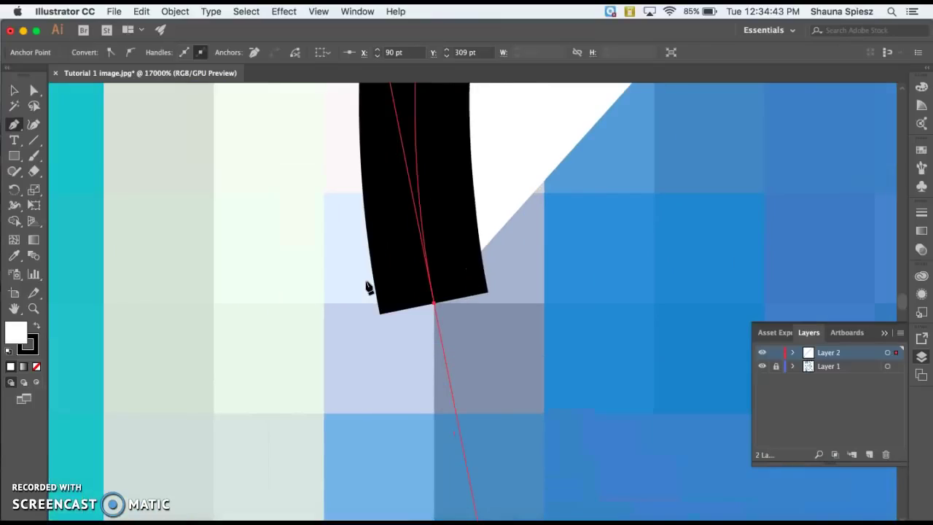
key(super+equal)
key(super+minus)
key(super+minus)
key(super+equal)
drag(369, 287, 490, 329)
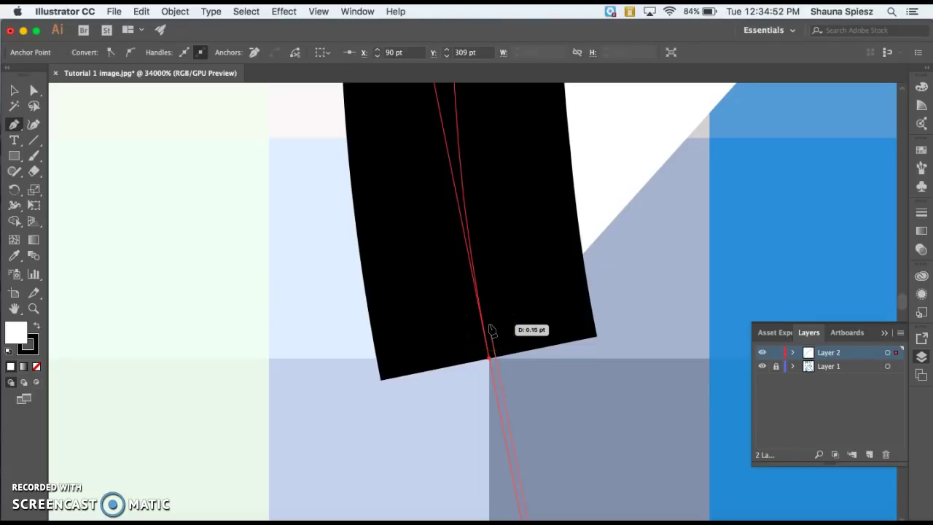
scroll(490, 329, right, 8)
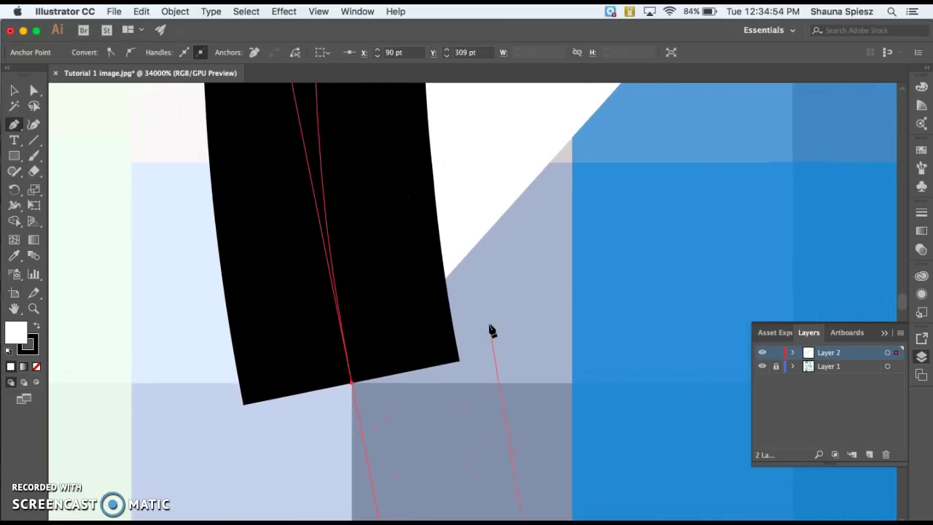
scroll(491, 329, up, 2)
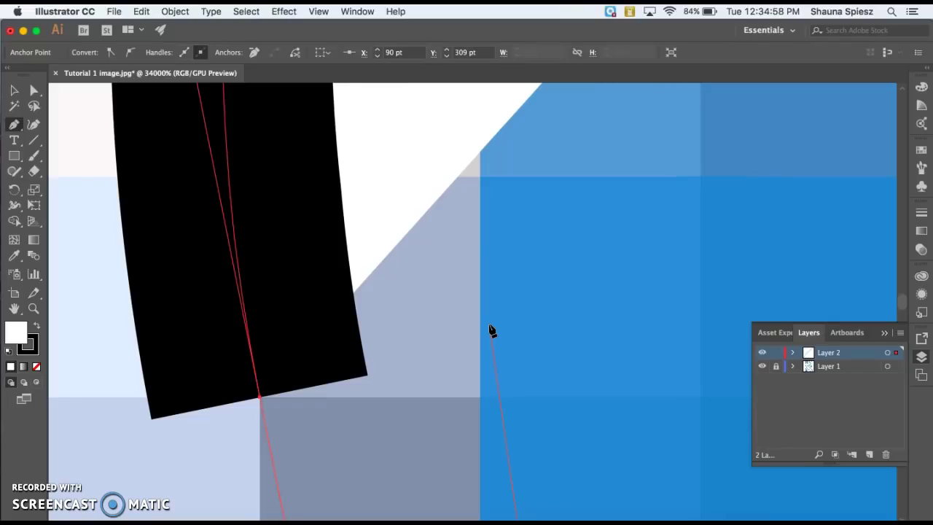
click(117, 445)
click(194, 32)
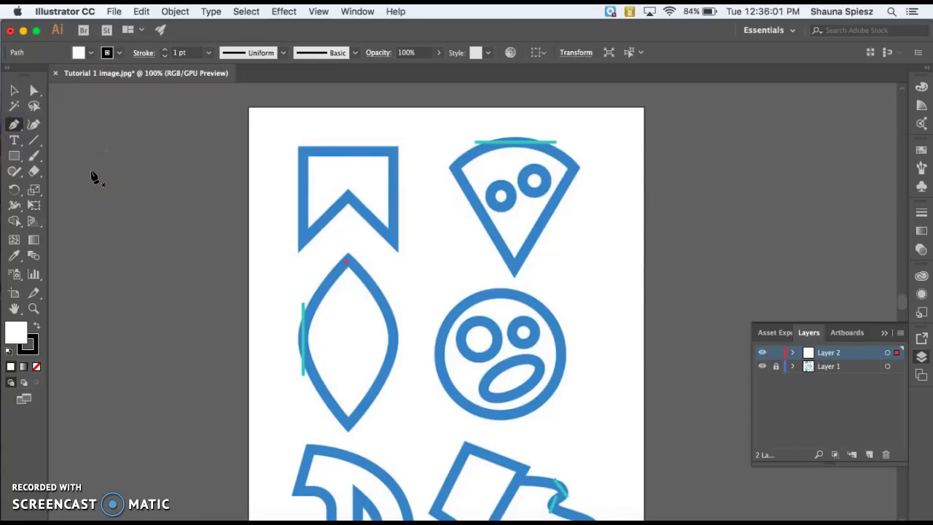
Step: Trace the notched banner shape as a closed straight-sided path with the Pen tool, starting and ending at its upper-right corner
click(303, 146)
click(379, 155)
click(395, 156)
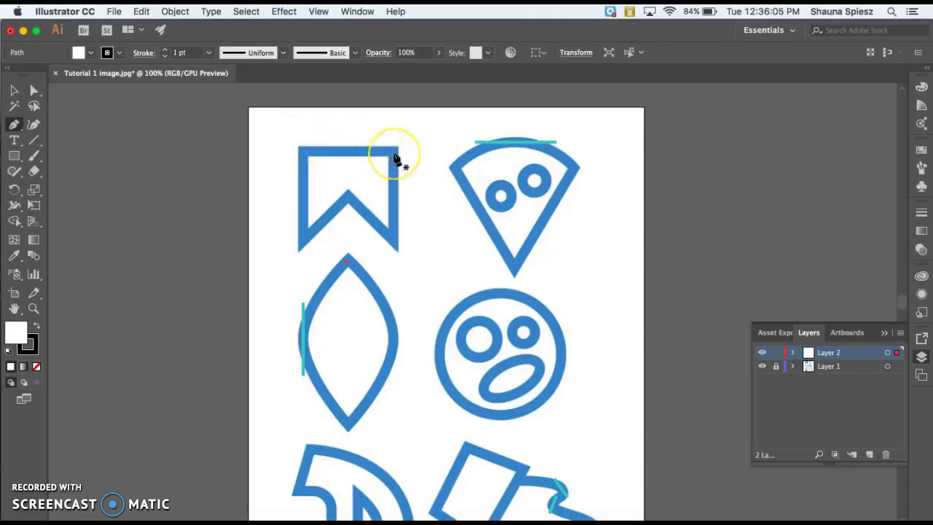
click(395, 151)
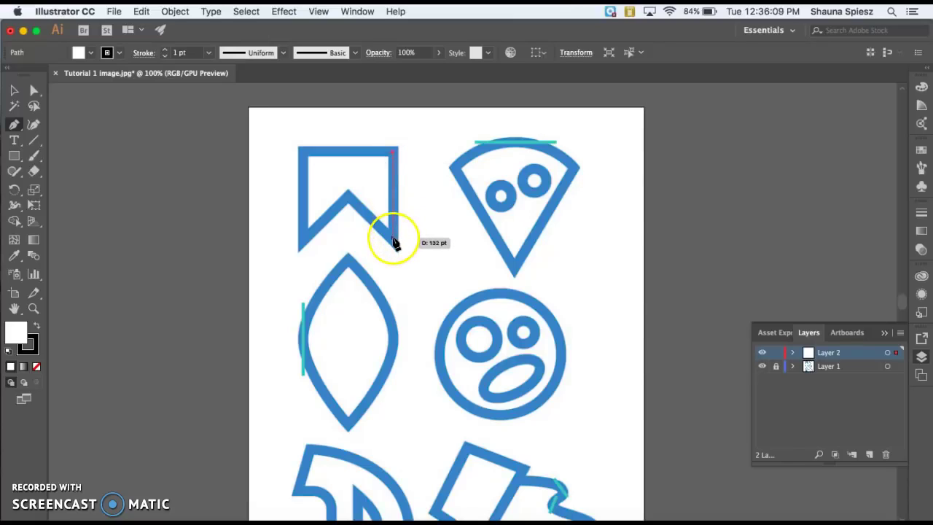
click(393, 242)
click(350, 203)
click(304, 245)
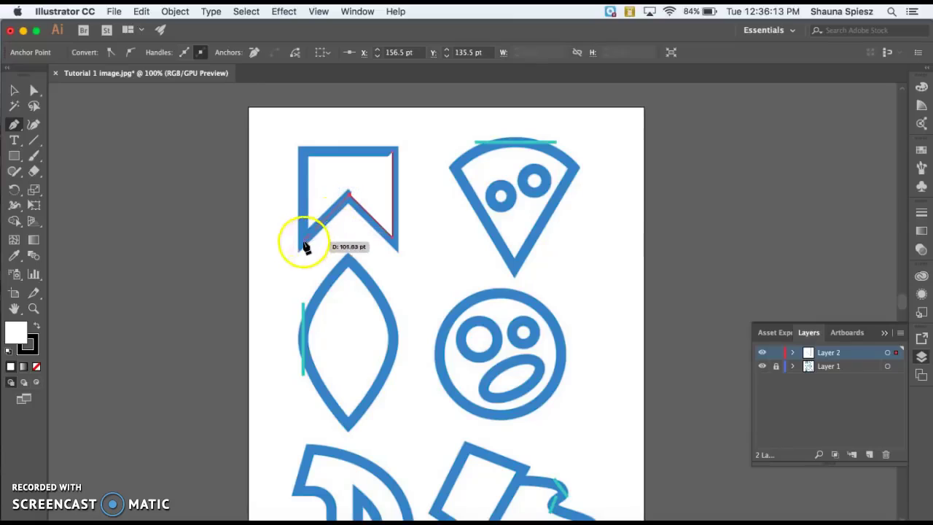
click(302, 151)
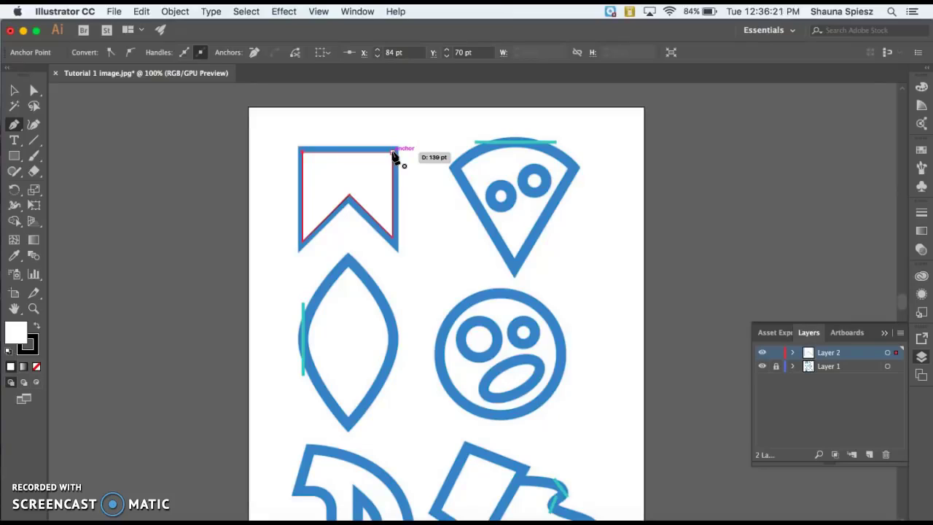
click(394, 155)
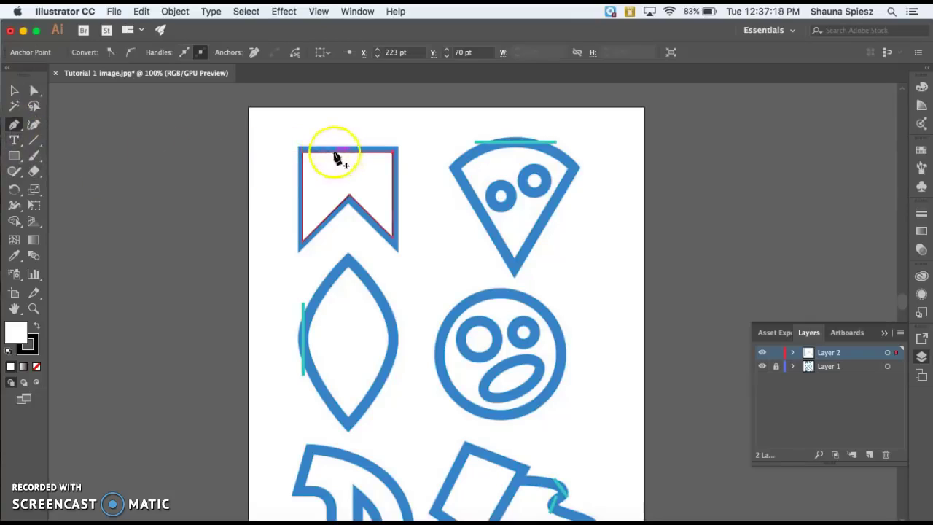
click(234, 236)
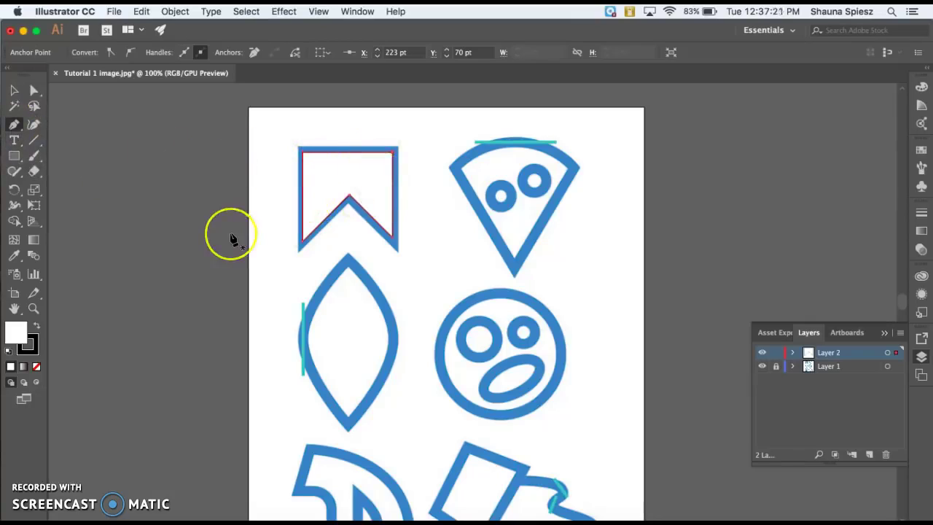
Step: Select the traced banner path and set its fill colour to red, E21E1E
click(14, 90)
click(346, 169)
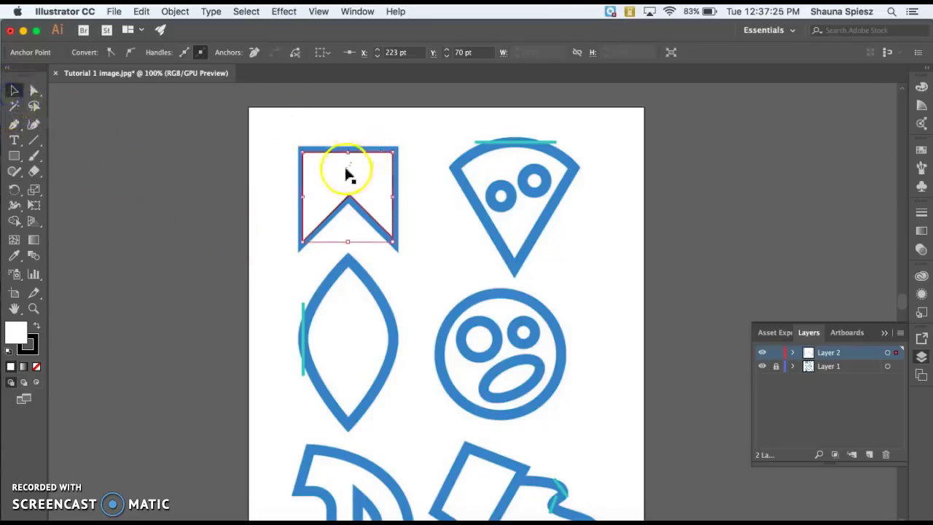
click(11, 295)
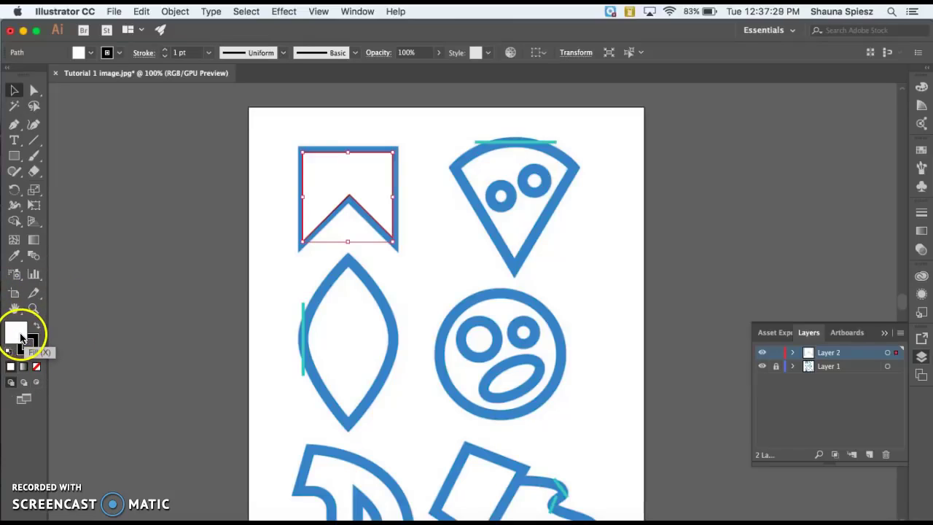
double_click(11, 332)
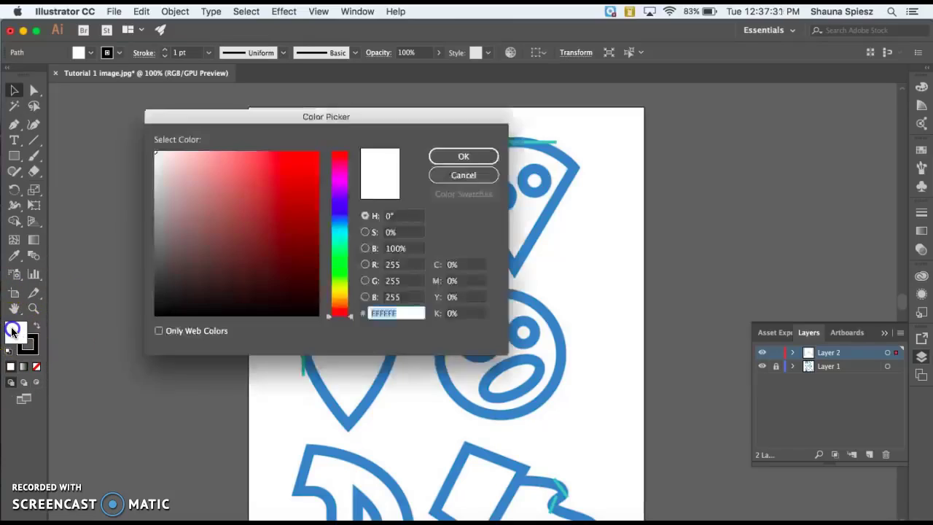
click(297, 169)
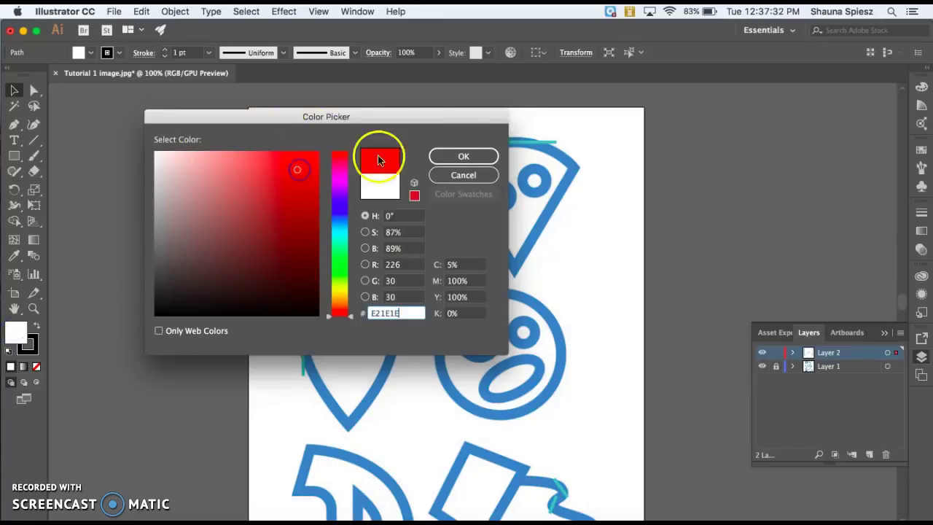
click(461, 155)
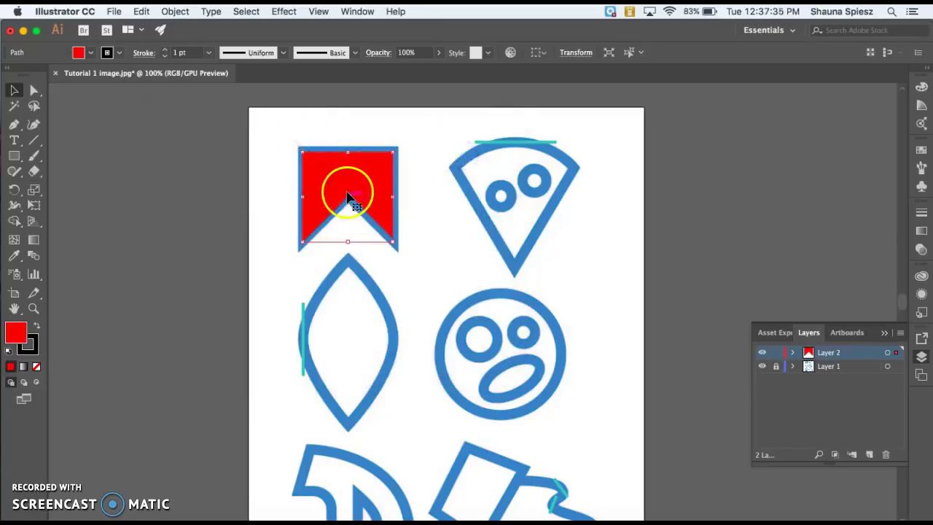
Step: Set the selected banner path's stroke colour to a dark teal blue with a hue of 201°
click(36, 355)
click(33, 350)
click(36, 357)
double_click(36, 357)
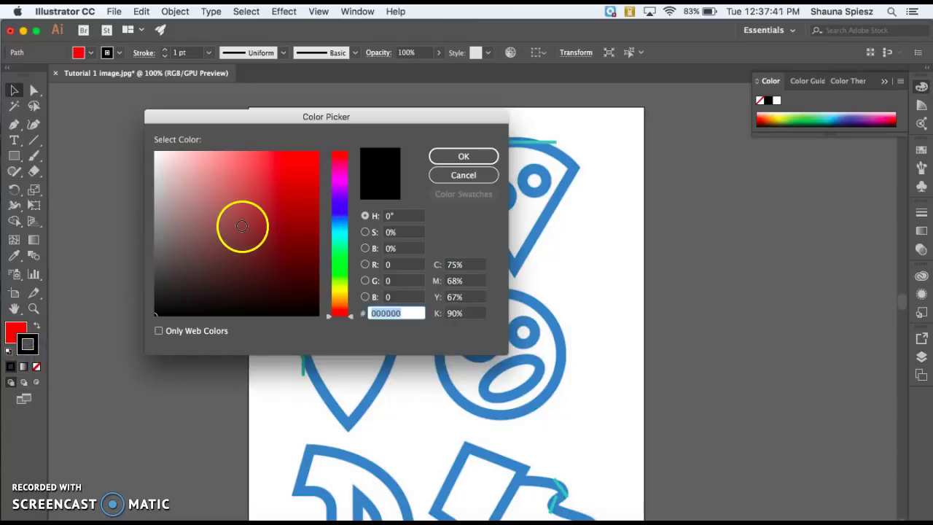
click(340, 222)
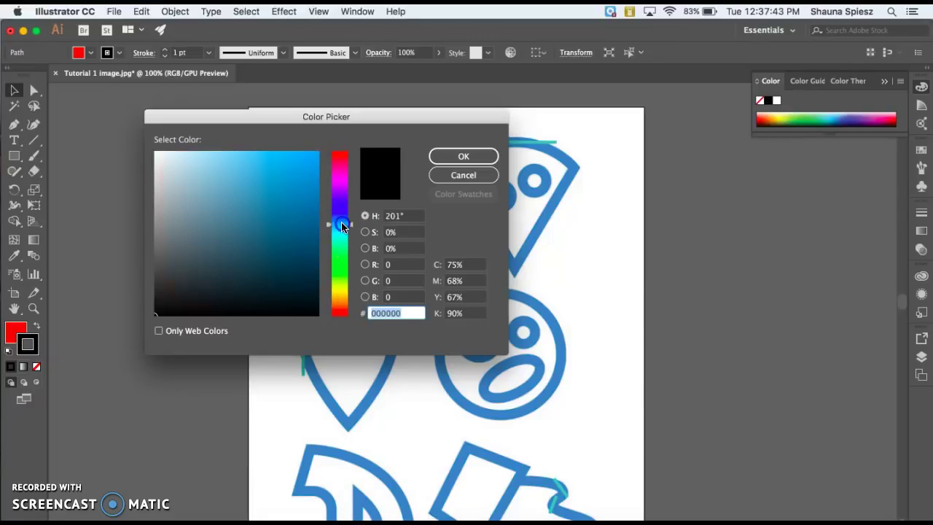
click(285, 217)
click(459, 157)
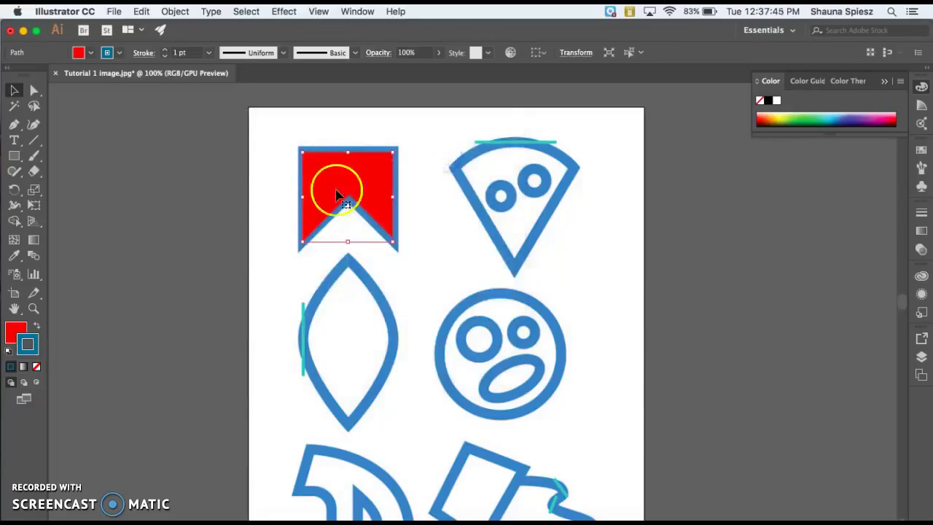
Step: Increase the banner path's stroke weight to 29 pt
click(164, 51)
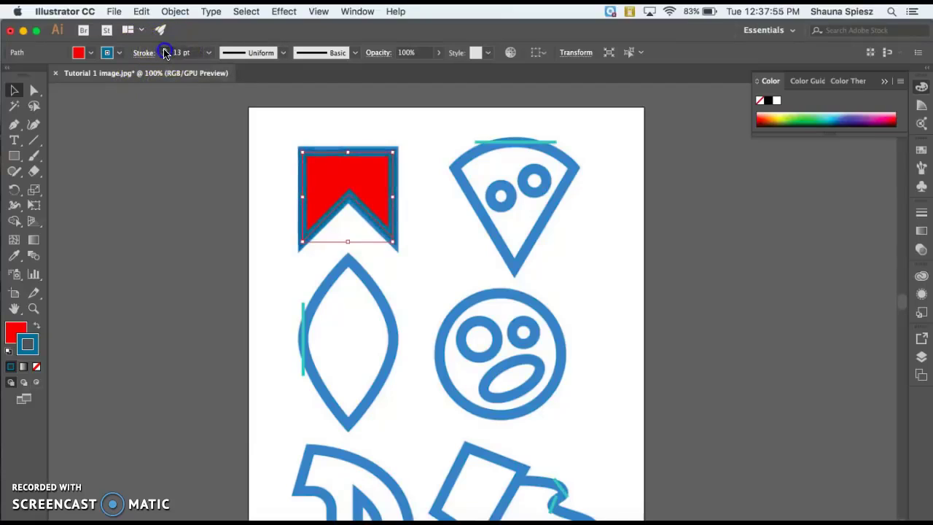
click(164, 51)
click(164, 51)
click(164, 51)
click(163, 51)
click(164, 51)
click(164, 51)
click(164, 51)
click(164, 51)
click(164, 51)
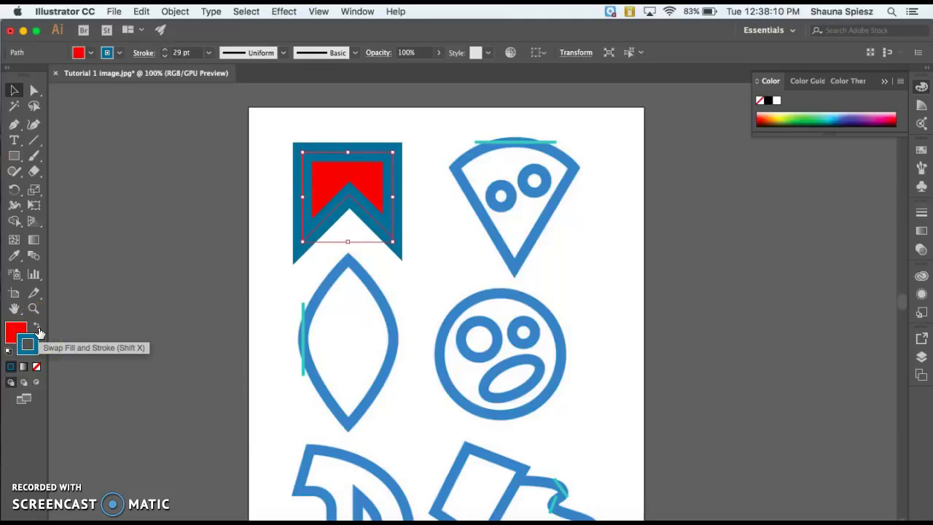
Step: Swap the banner path's fill and stroke colours and set its fill to None
click(40, 332)
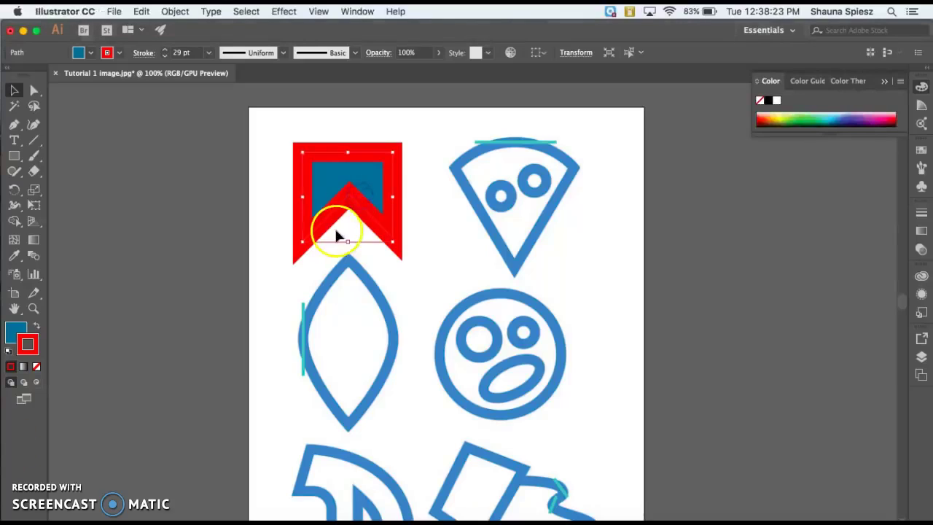
mouse_move(357, 208)
mouse_down()
mouse_move(329, 192)
mouse_move(358, 170)
mouse_up()
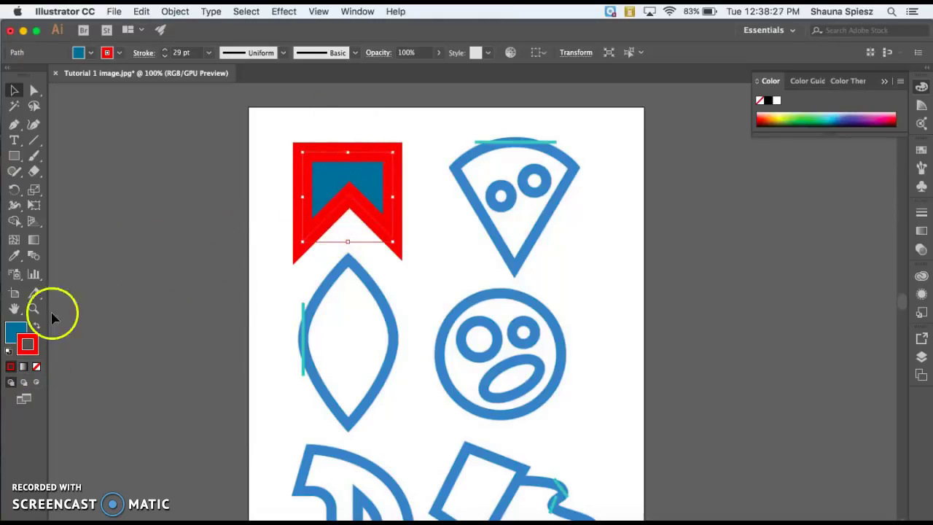
click(19, 332)
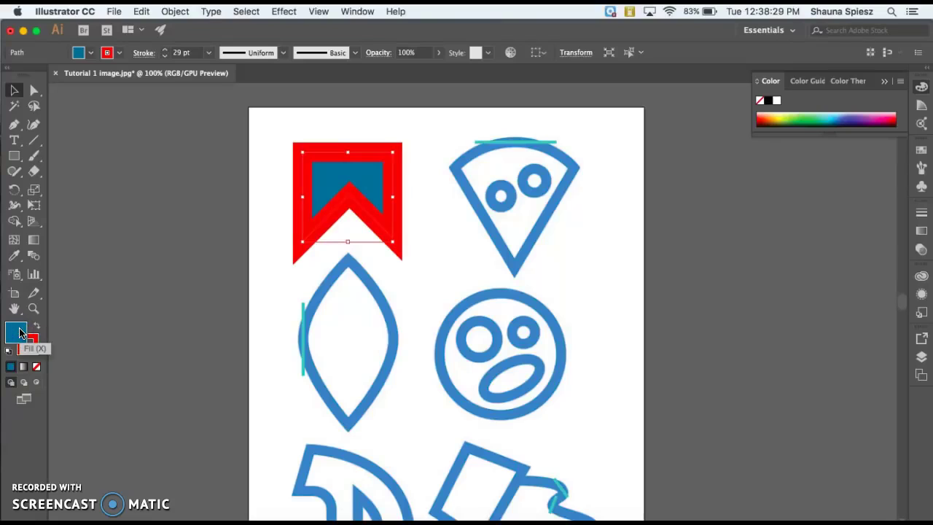
click(38, 368)
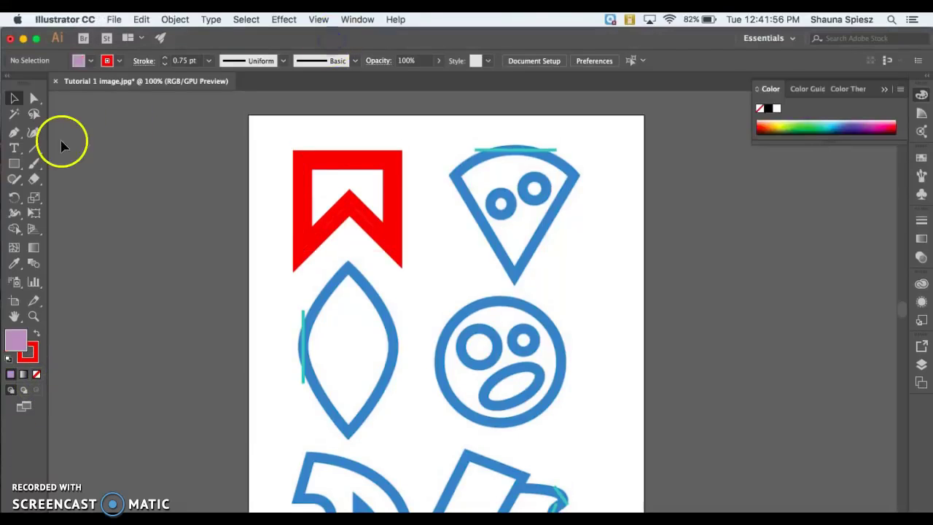
Step: Trace the pizza slice as a closed Pen tool path from its left corner via the lower tip and right corner, curving the top edge
click(13, 132)
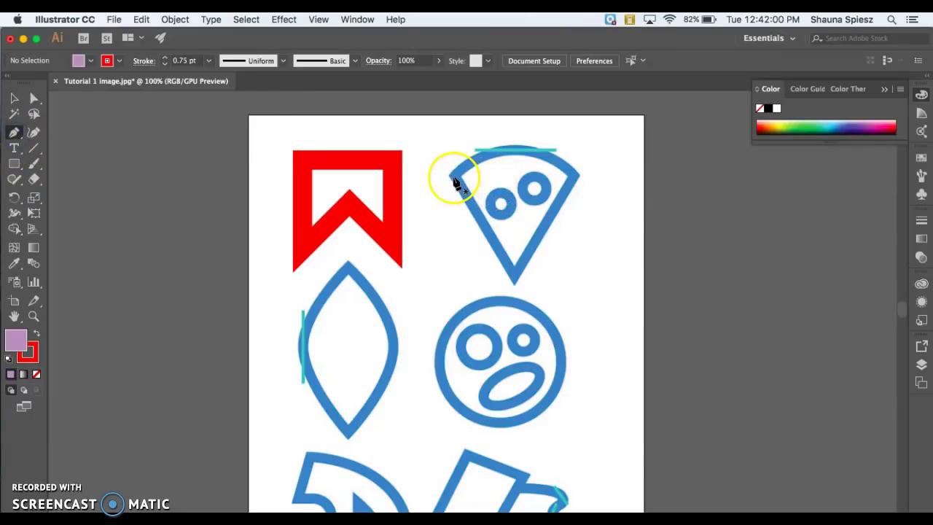
drag(454, 180, 459, 185)
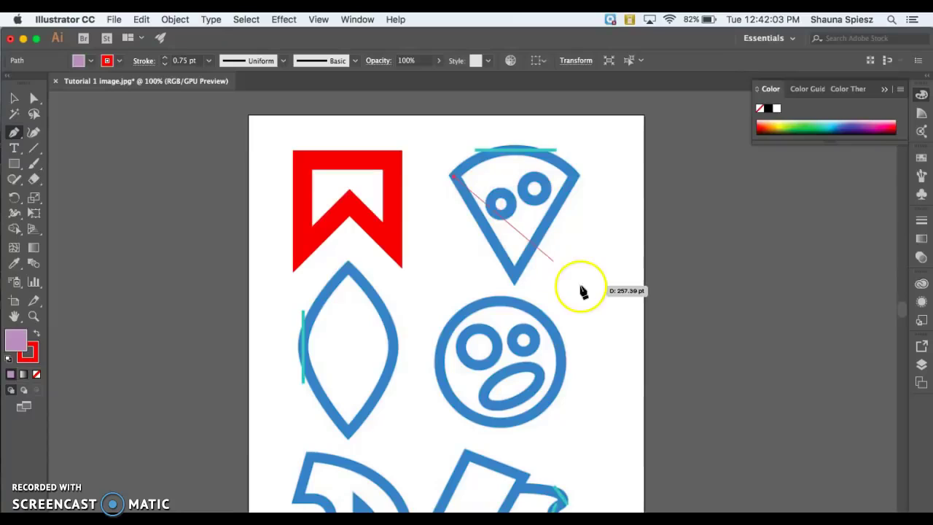
click(513, 279)
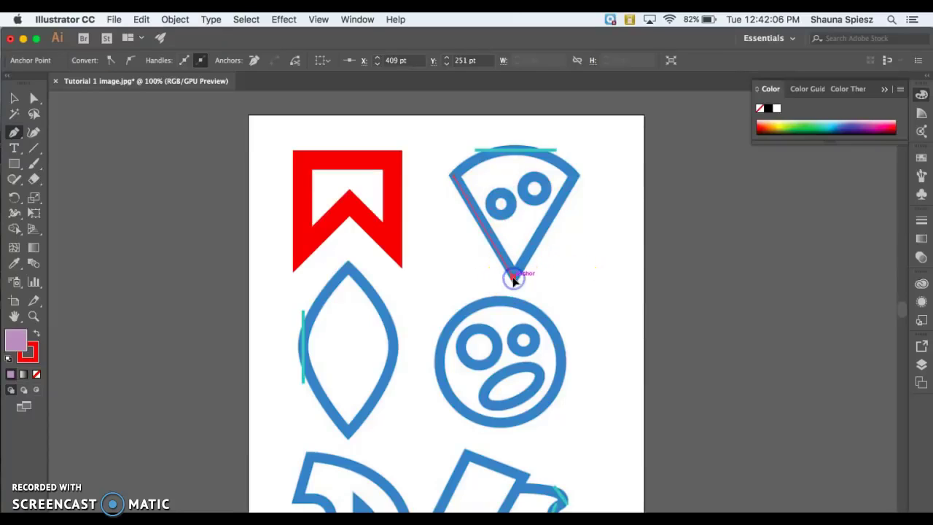
click(574, 178)
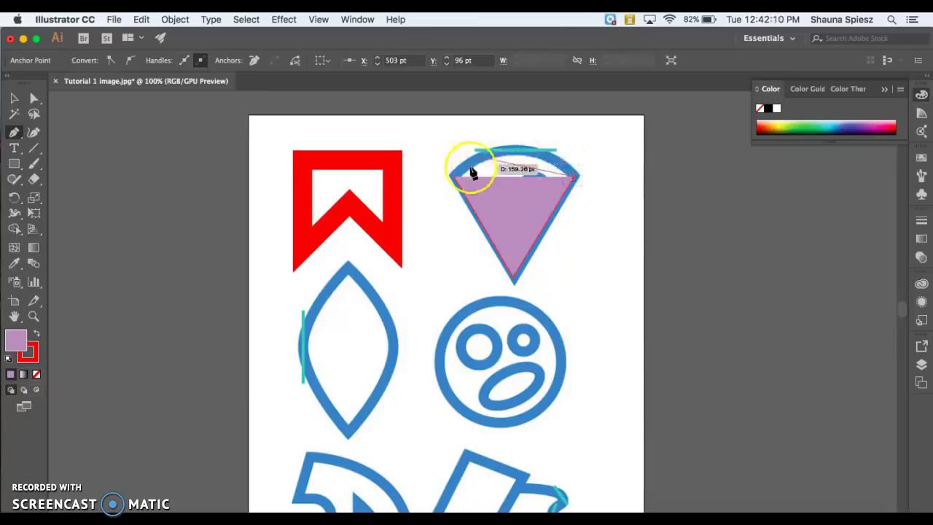
mouse_move(462, 177)
mouse_down()
mouse_move(564, 169)
mouse_move(456, 178)
mouse_up()
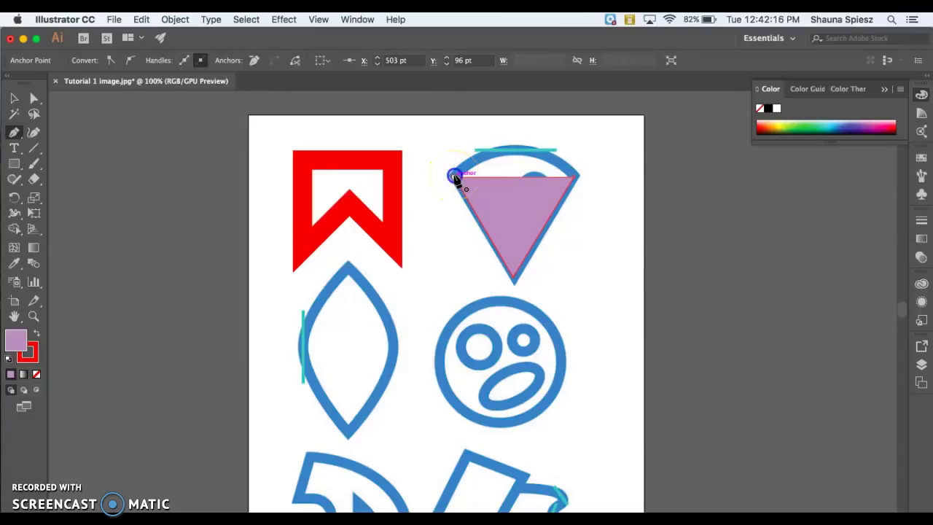
drag(453, 177, 454, 249)
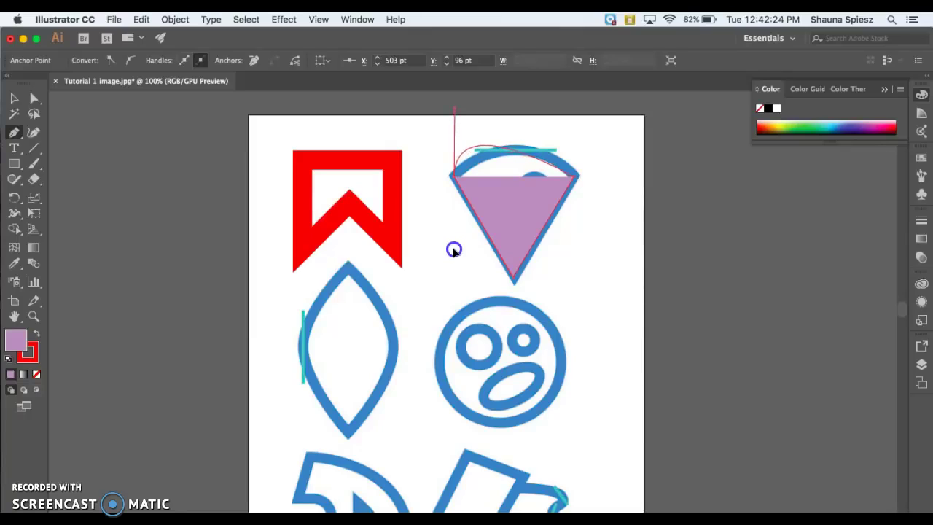
drag(453, 249, 393, 237)
Step: Select the traced pizza slice path, set its fill to None and deselect it
click(14, 97)
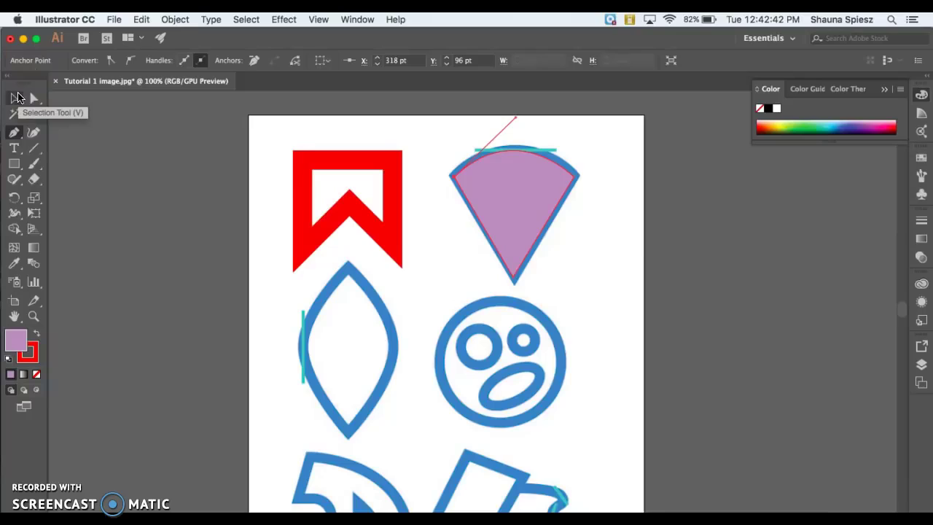
click(16, 102)
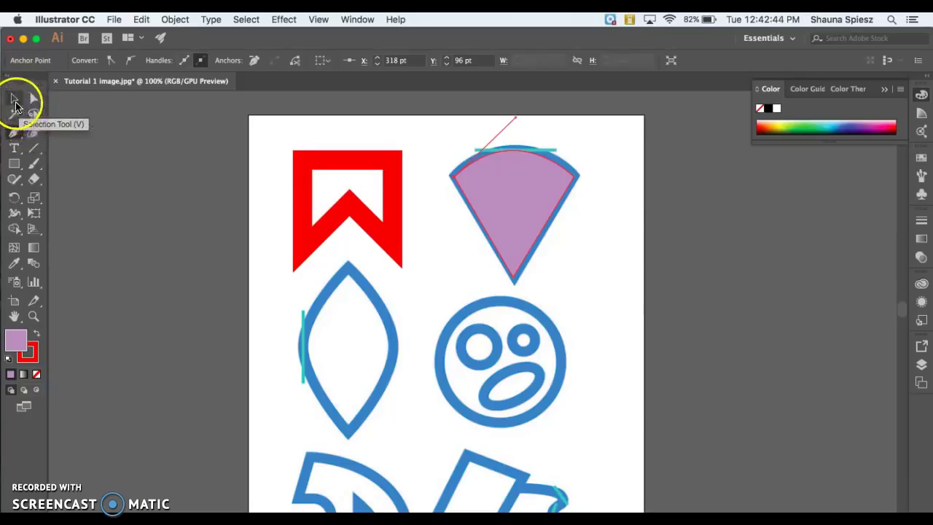
click(506, 183)
click(28, 351)
click(16, 341)
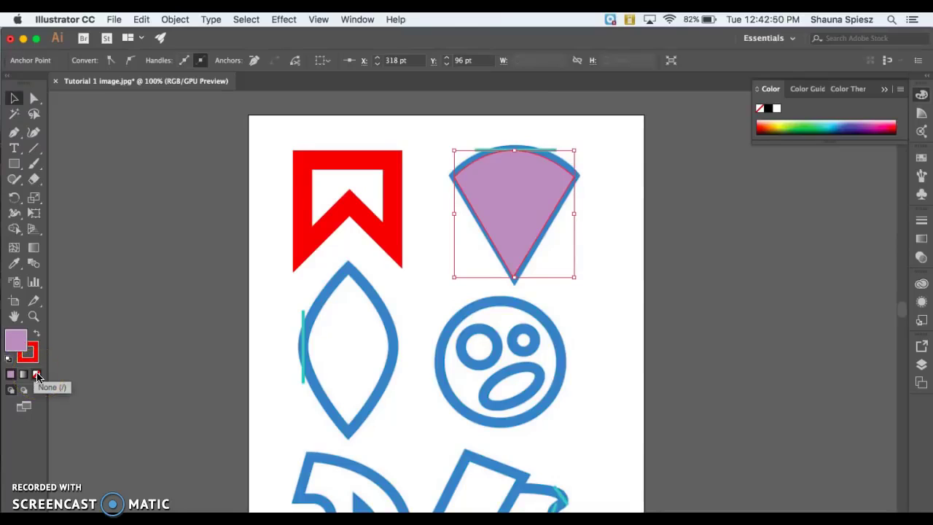
click(38, 375)
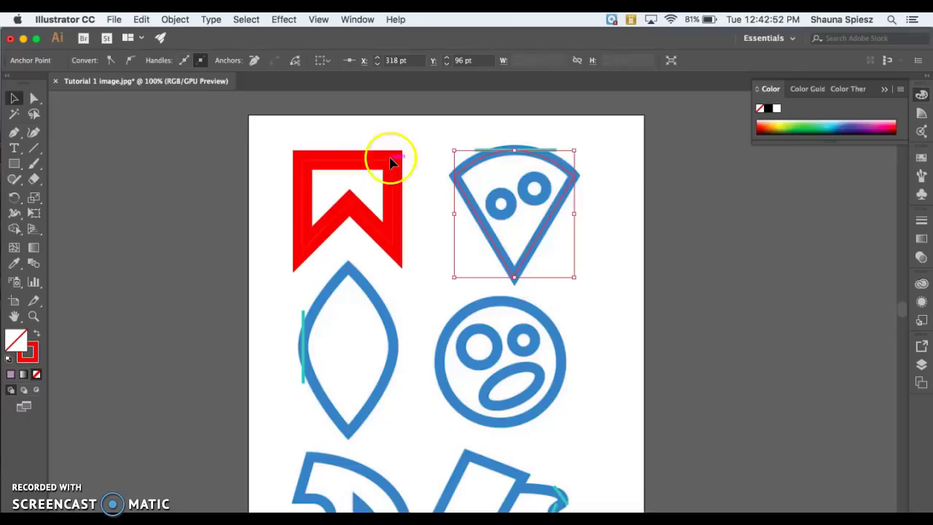
click(595, 191)
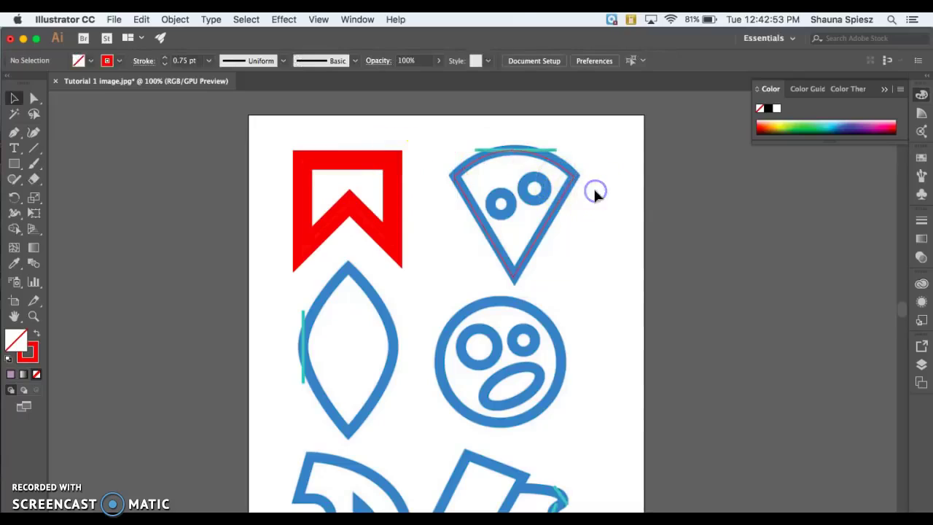
Step: Draw ellipses of about 41.5 × 31 pt and 39 × 32 pt over the pizza slice's left and right circles
click(15, 163)
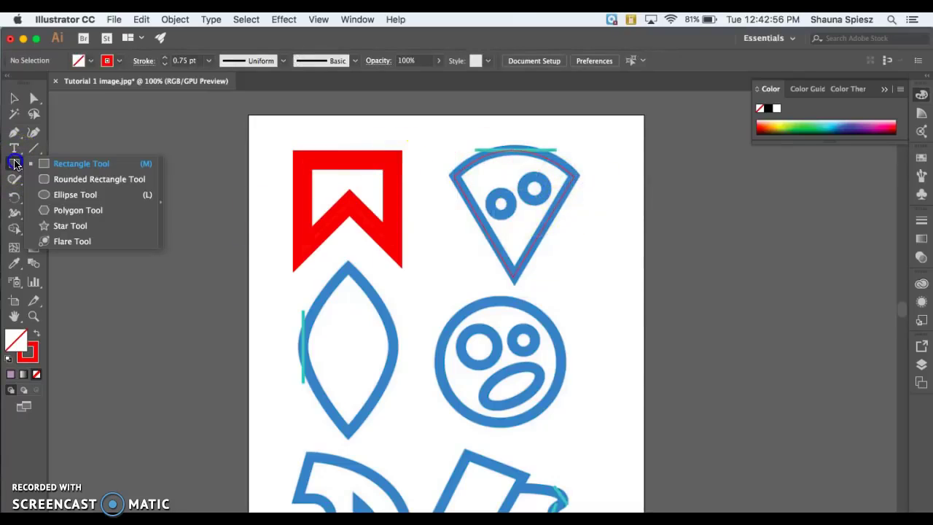
drag(23, 165, 57, 195)
drag(490, 198, 513, 216)
drag(522, 179, 550, 202)
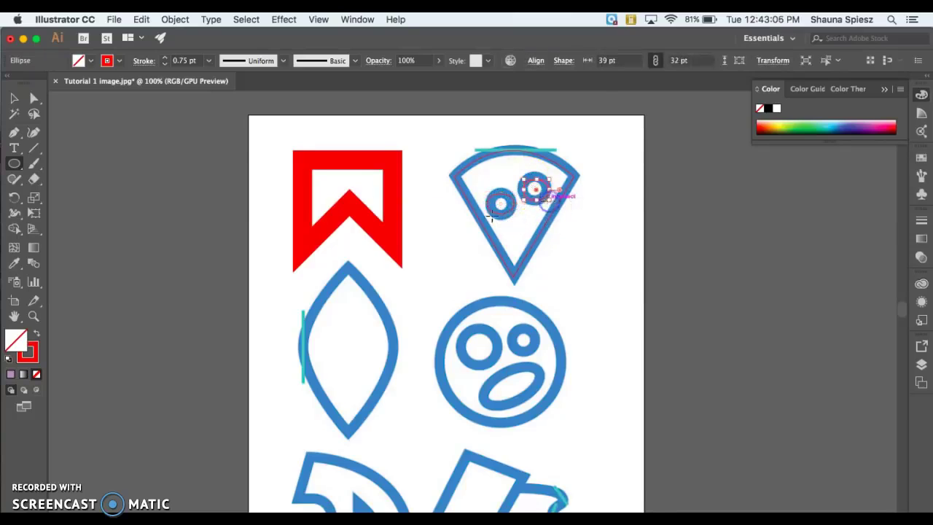
Step: Fill the pizza slice's right ellipse with red, DB4040
click(14, 97)
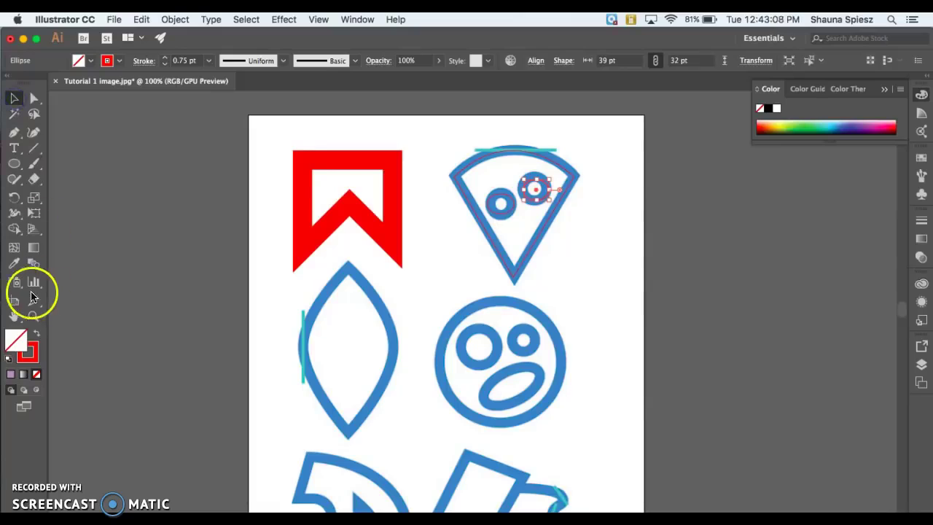
double_click(14, 338)
click(271, 182)
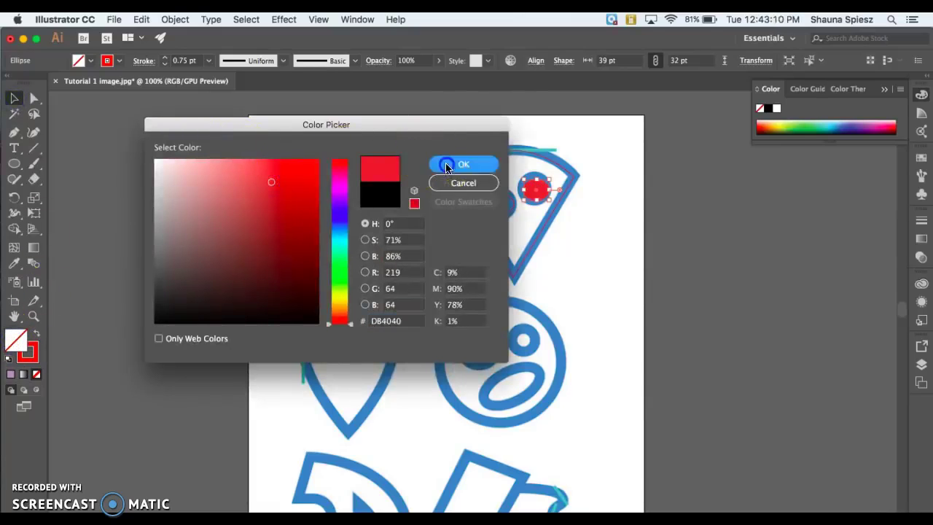
click(448, 164)
Step: Fill the pizza slice's left ellipse with a lighter red and open the fill colour of the slice path
click(499, 203)
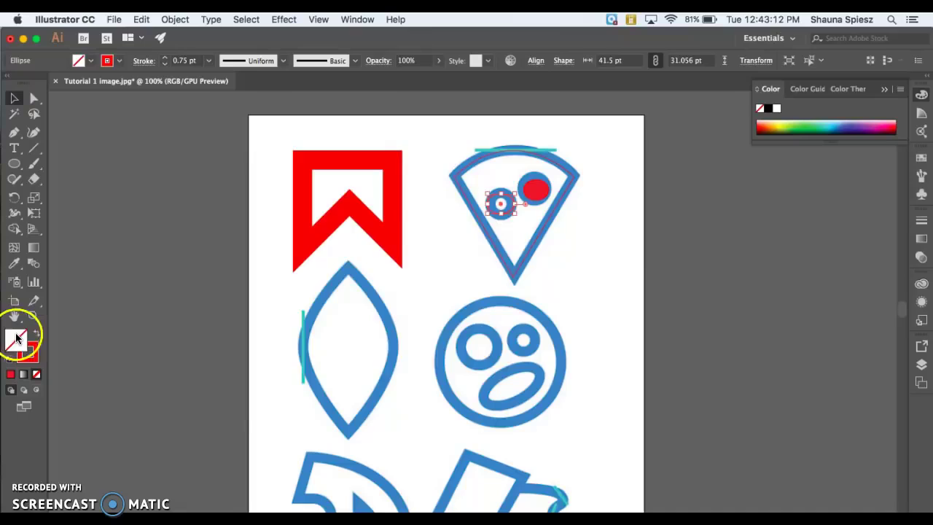
double_click(16, 337)
click(257, 184)
click(453, 169)
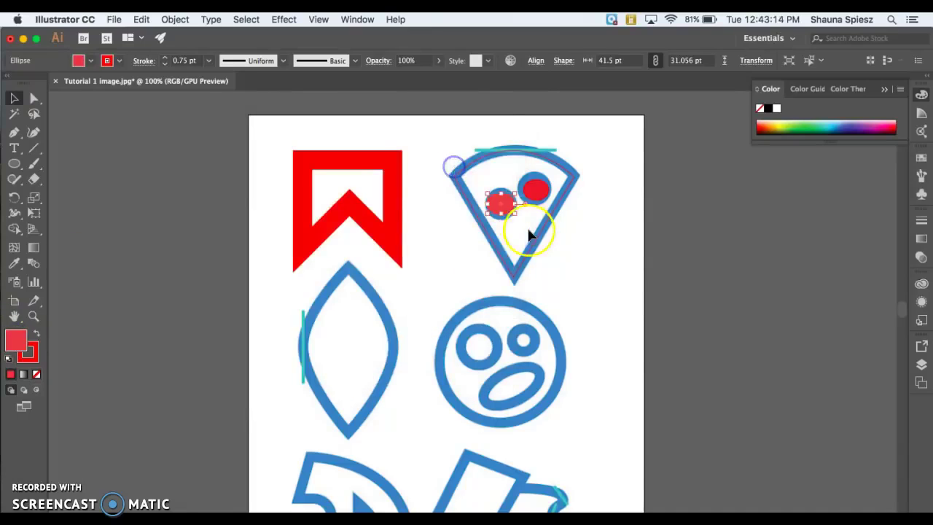
click(534, 246)
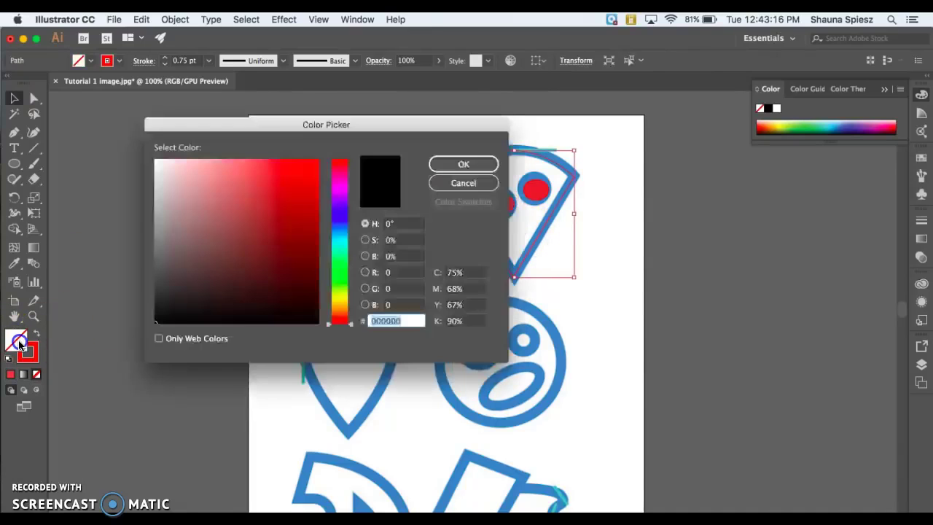
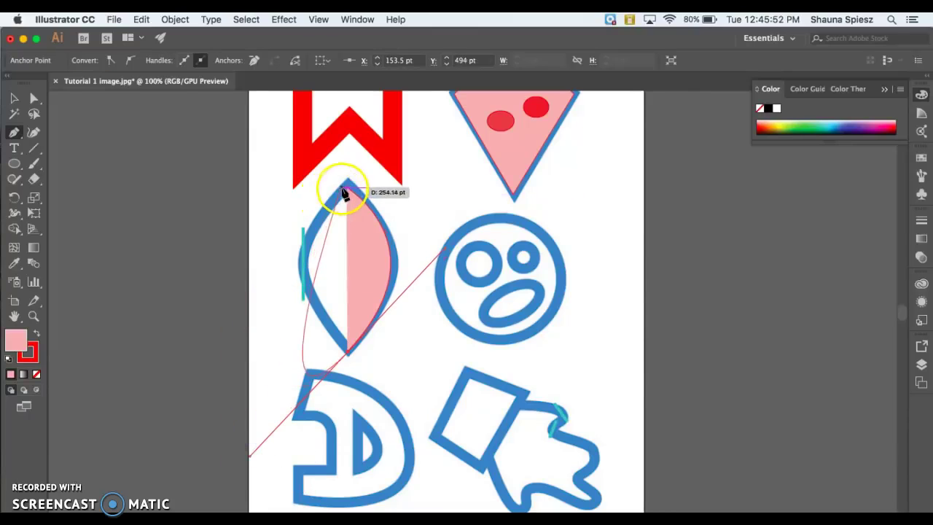
Step: Close the leaf path at its upper tip with a curved Pen tool segment along the leaf's left edge
mouse_move(346, 193)
mouse_down()
mouse_move(313, 240)
mouse_move(303, 201)
mouse_move(349, 188)
mouse_up()
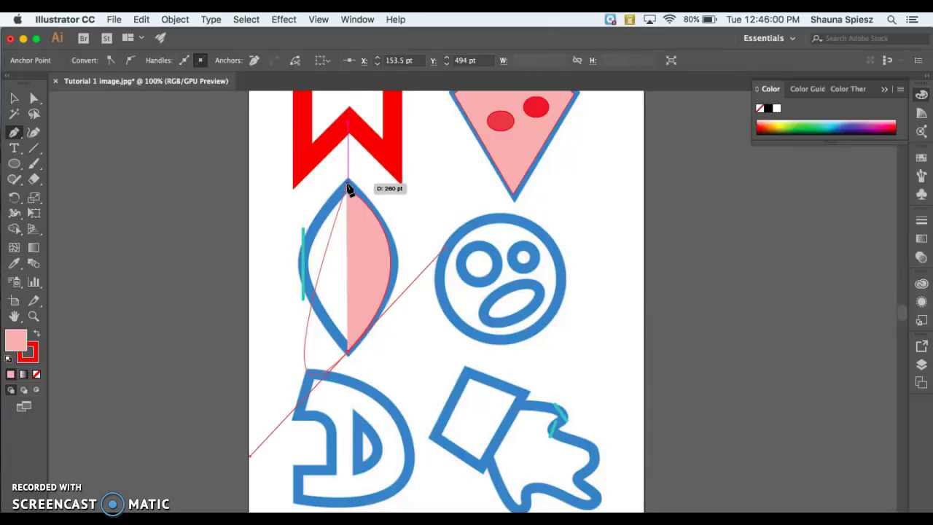
drag(348, 188, 432, 99)
click(352, 185)
Step: Refine the leaf path with Direct Selection, moving both tip anchors outward and extending the lower anchor's handles to follow the blue outline
scroll(432, 99, up, 1)
scroll(432, 100, up, 3)
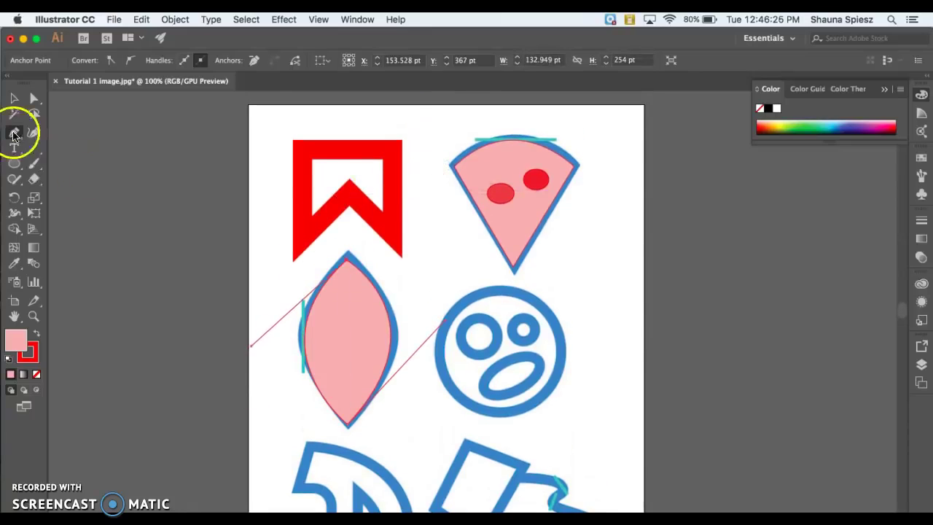
click(15, 99)
click(358, 303)
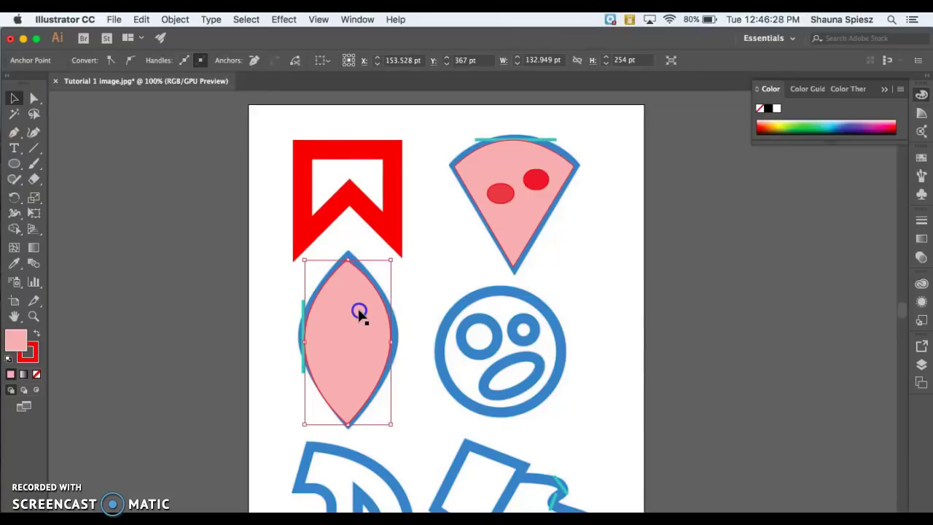
click(34, 98)
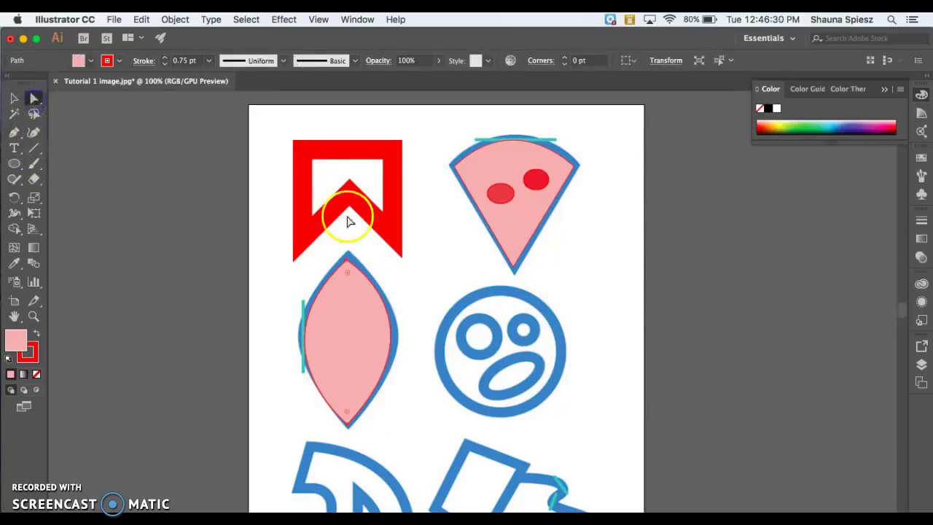
drag(348, 260, 348, 255)
mouse_move(347, 424)
mouse_down()
mouse_move(344, 418)
mouse_move(349, 431)
mouse_up()
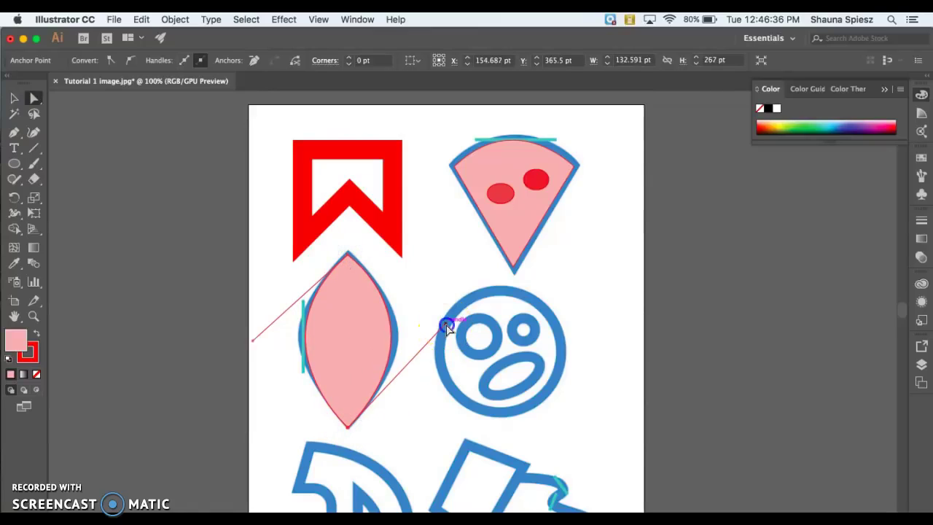
drag(452, 333, 452, 314)
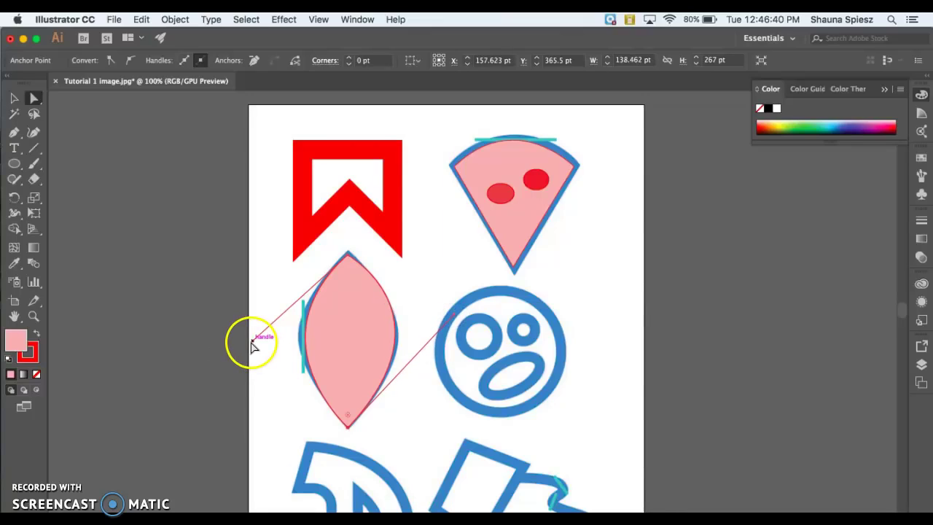
mouse_move(252, 344)
mouse_down()
mouse_move(233, 345)
mouse_move(240, 345)
mouse_up()
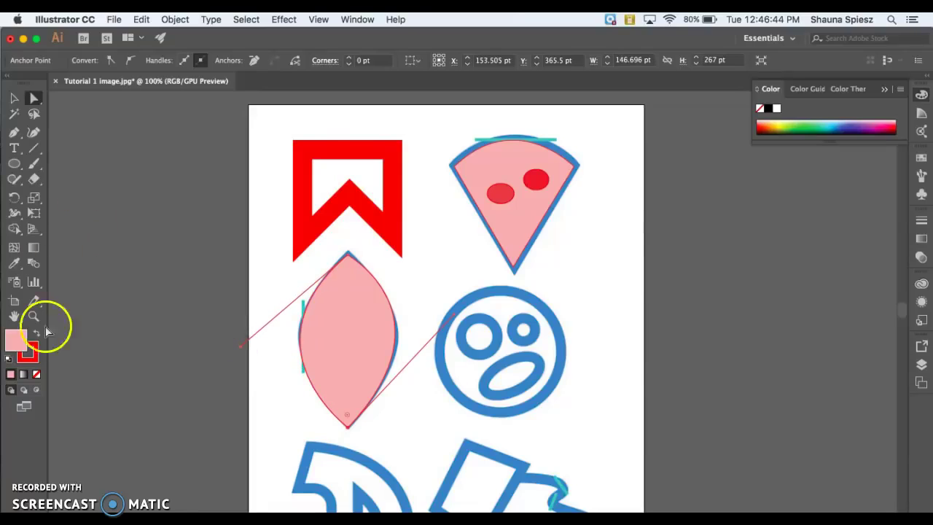
Step: Start a Pen tool path on the D shape with a straight segment from its upper-left notch to its top corner
scroll(719, 405, down, 5)
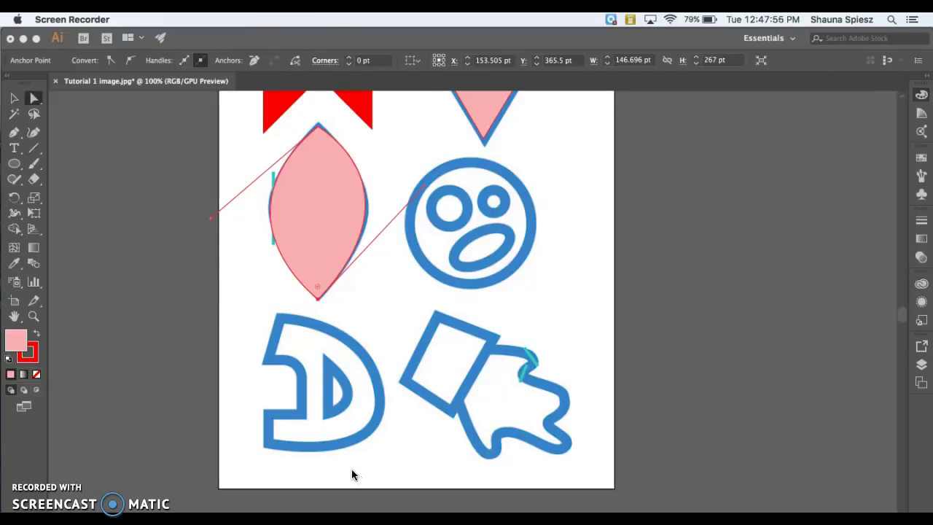
drag(329, 373, 338, 415)
key(super+z)
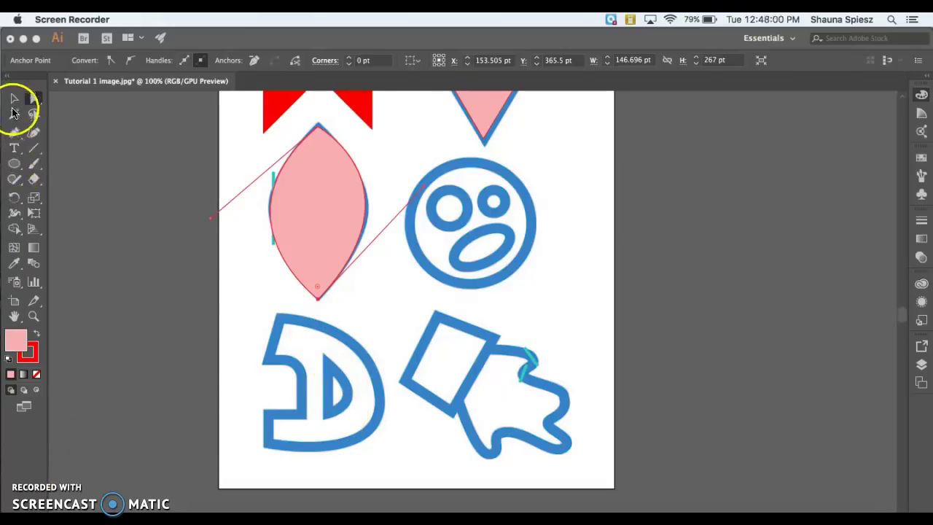
click(11, 134)
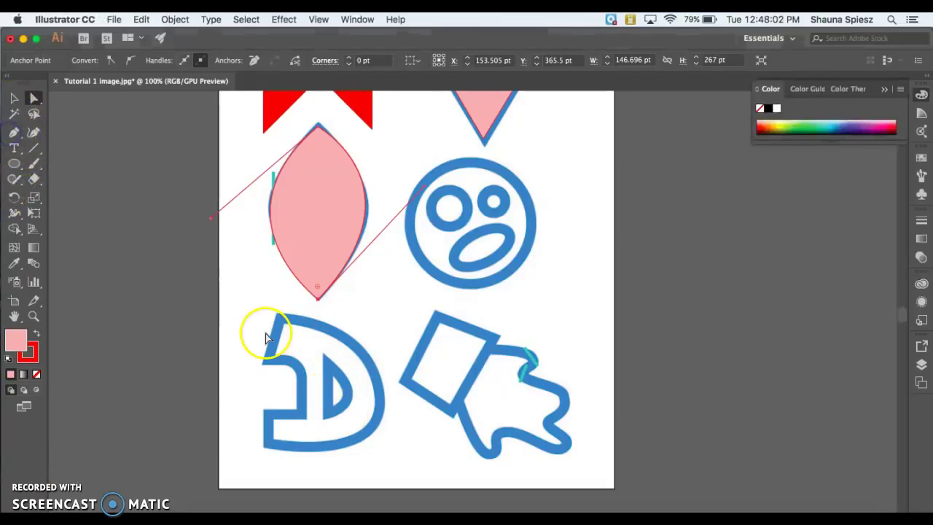
click(14, 132)
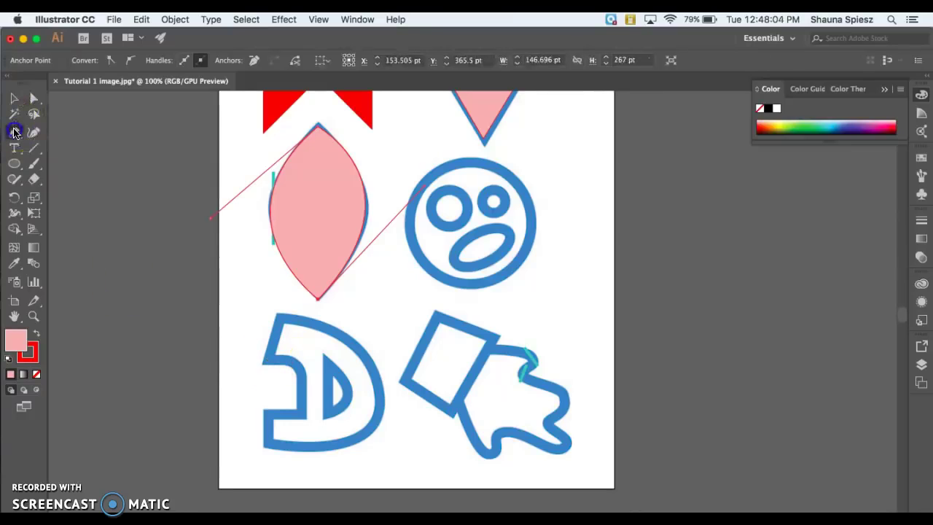
click(268, 360)
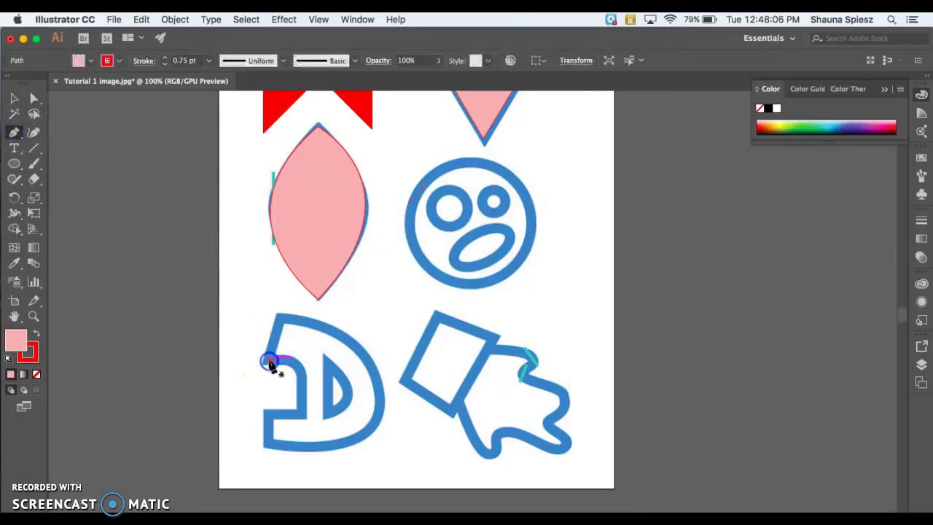
click(281, 319)
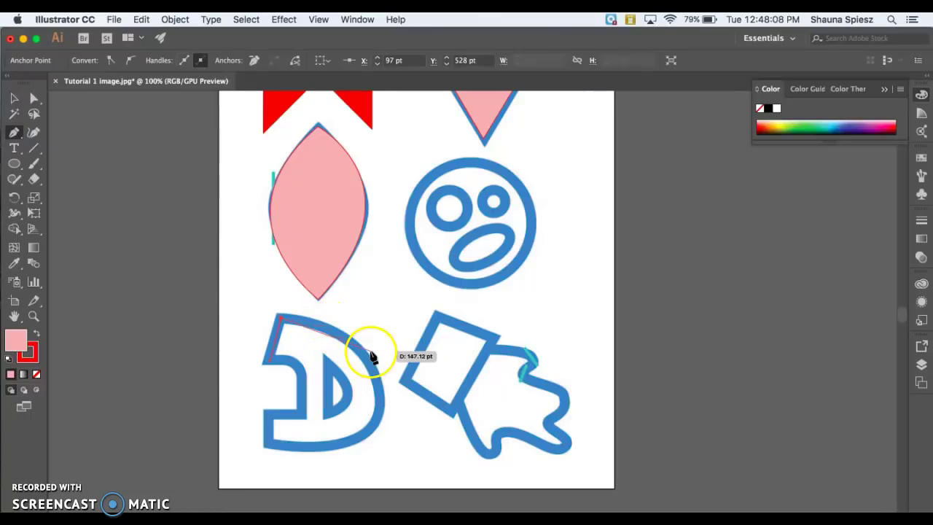
Step: Try to trace the D's upper curve with several short straight Pen segments, and undo them back to the top corner
click(298, 321)
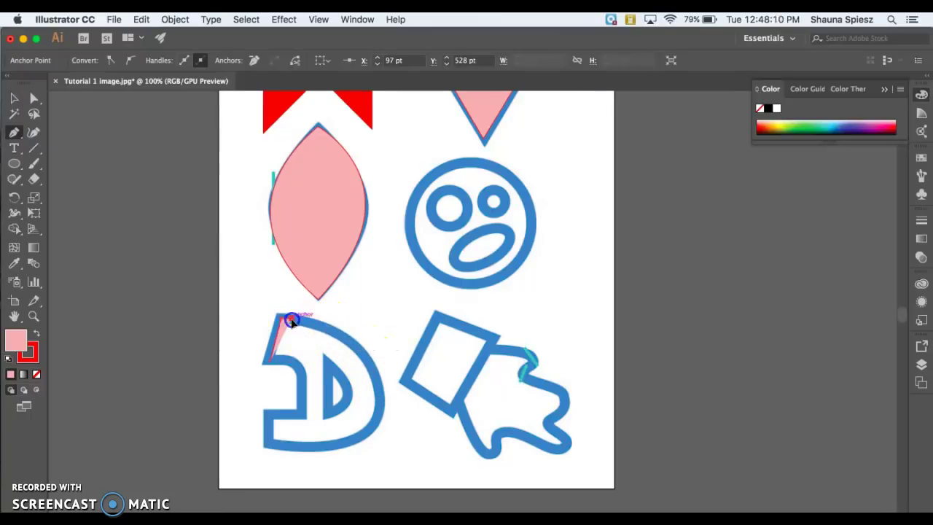
click(334, 335)
key(super+equal)
key(super+equal)
key(super+equal)
key(super+equal)
key(super+equal)
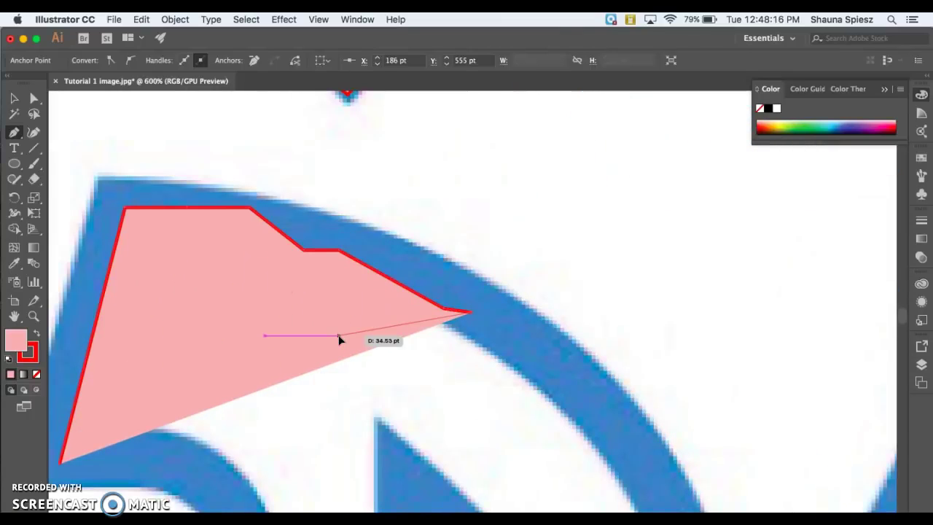
key(super+minus)
key(super+minus)
key(super+minus)
key(super+minus)
key(super+minus)
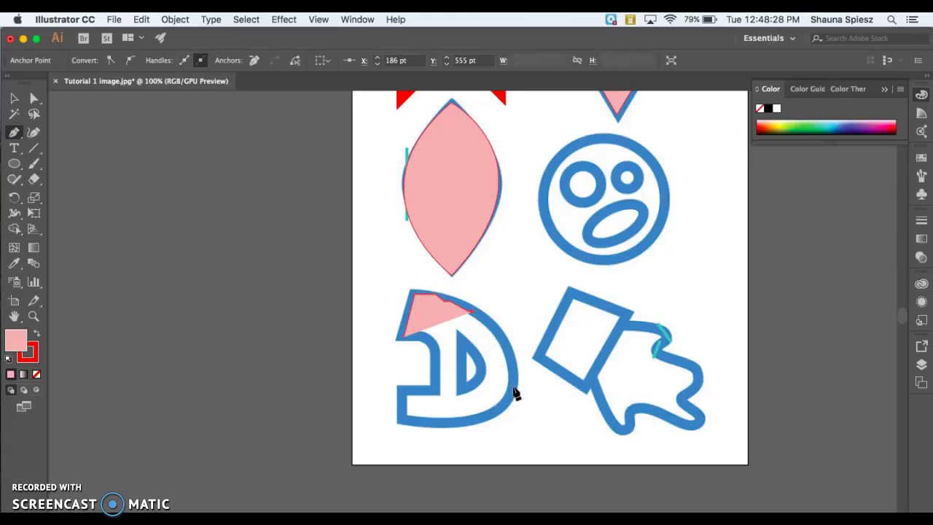
key(cmd+z)
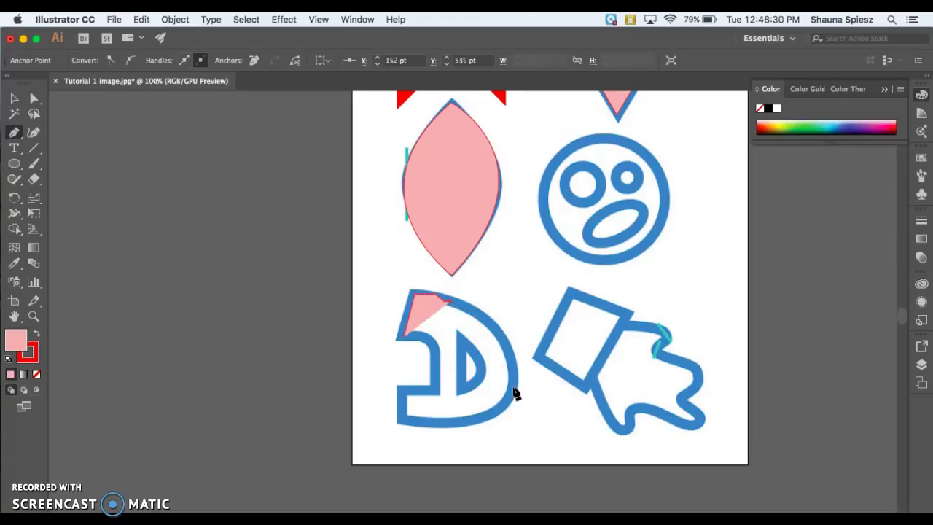
key(cmd+z)
Step: Trace the D's outer right side with a curved segment, retract its outgoing handle, and continue along the bottom and up the lower-left end
drag(506, 401, 486, 501)
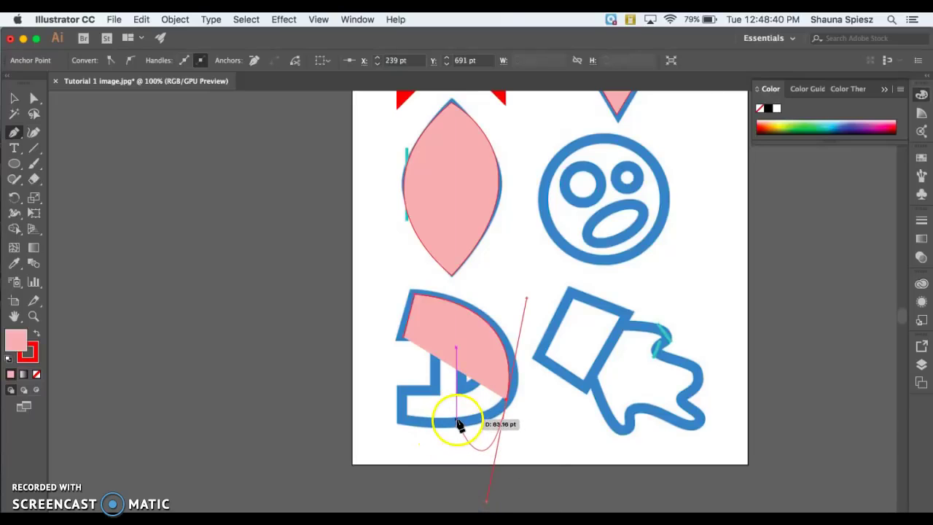
click(507, 401)
click(400, 426)
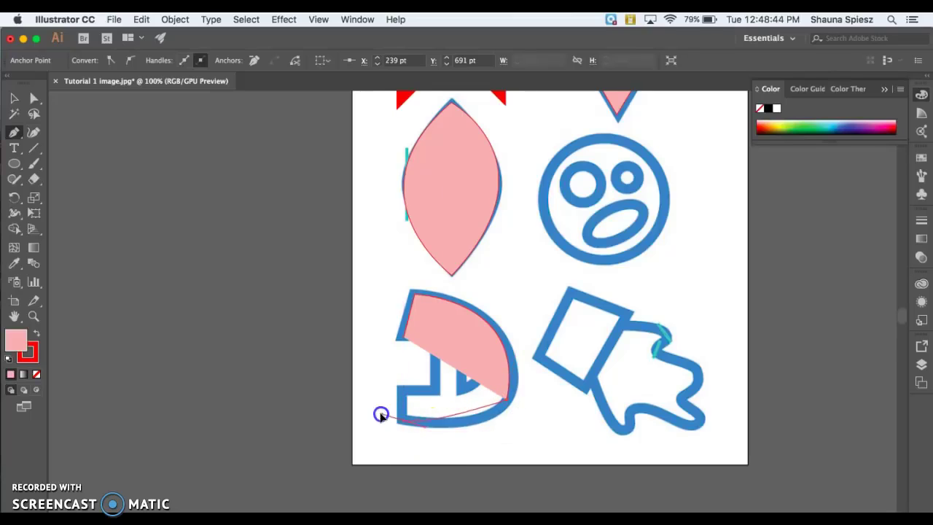
drag(403, 419, 402, 399)
click(402, 390)
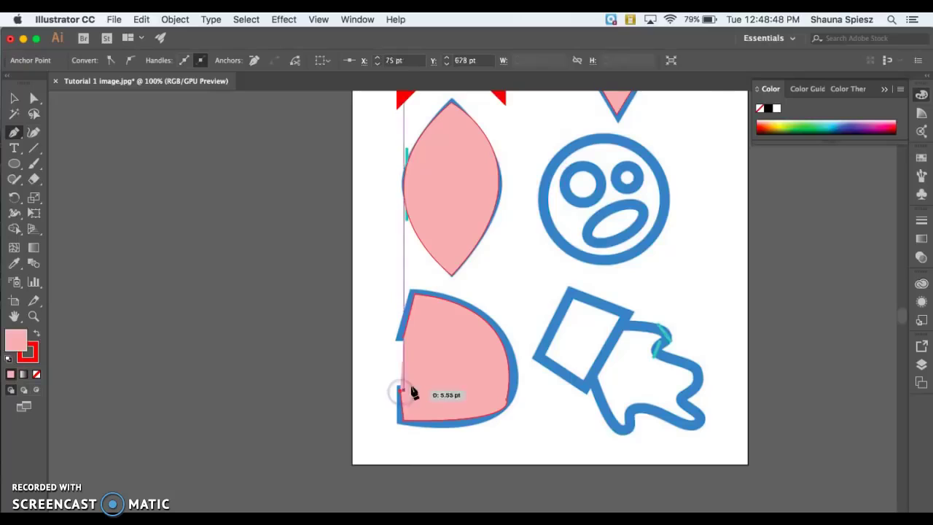
Step: Remove the D path's fill and trace the inner notch with a rounded upper corner, closing the path at its starting anchor
drag(408, 341, 400, 388)
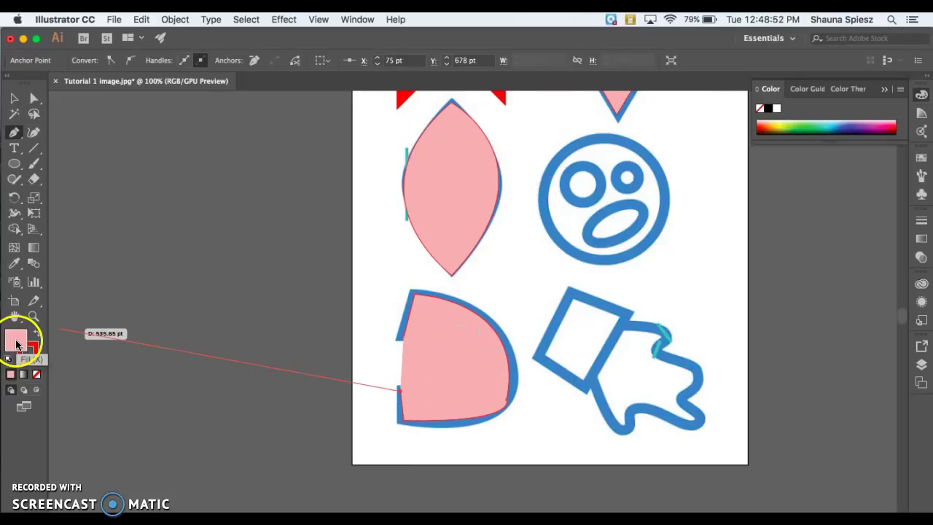
click(37, 374)
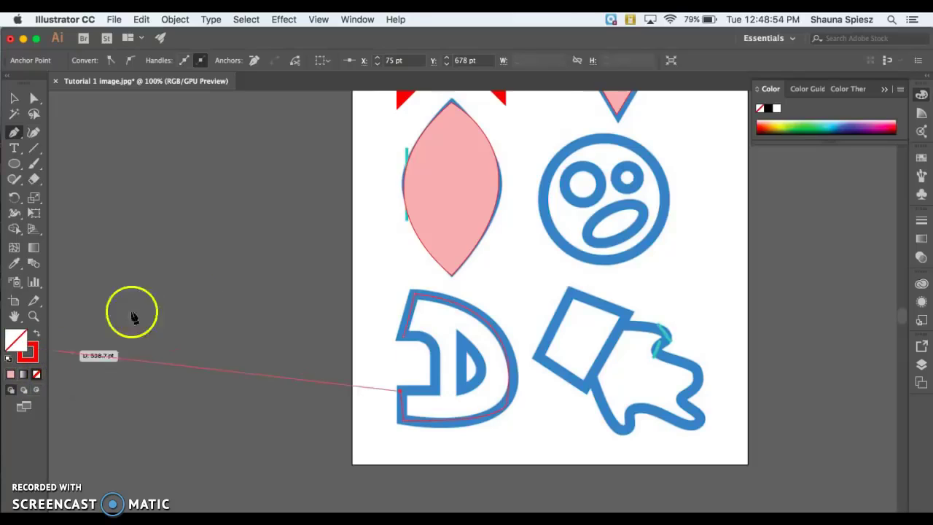
drag(433, 389, 431, 349)
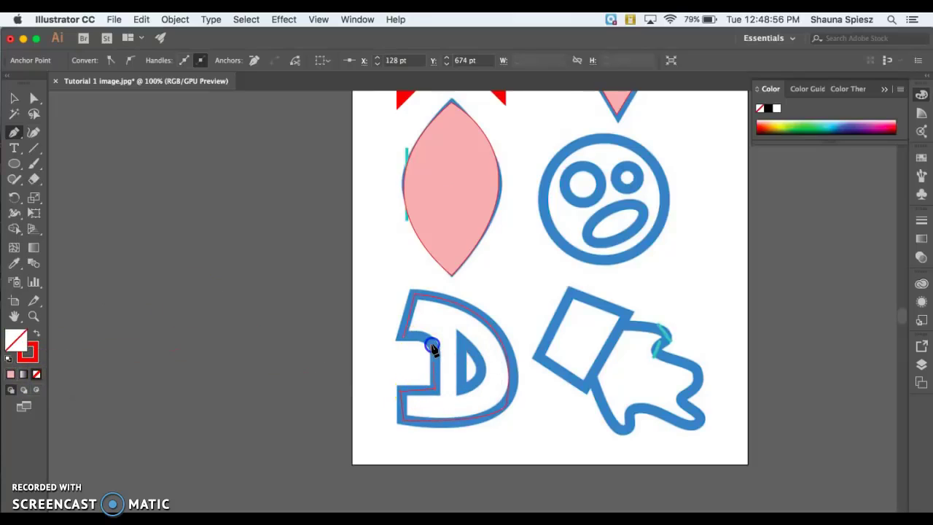
click(401, 336)
Step: Trace the D's inner opening as a separate closed path with a curved right side and fill it with dark red, 511616
mouse_move(451, 389)
mouse_down()
mouse_move(456, 358)
mouse_move(463, 391)
mouse_up()
drag(459, 340, 465, 346)
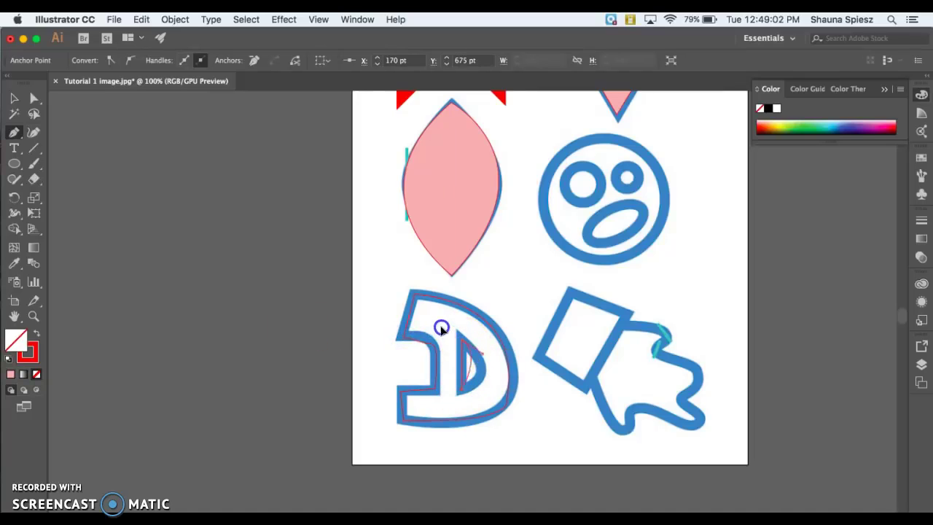
click(14, 98)
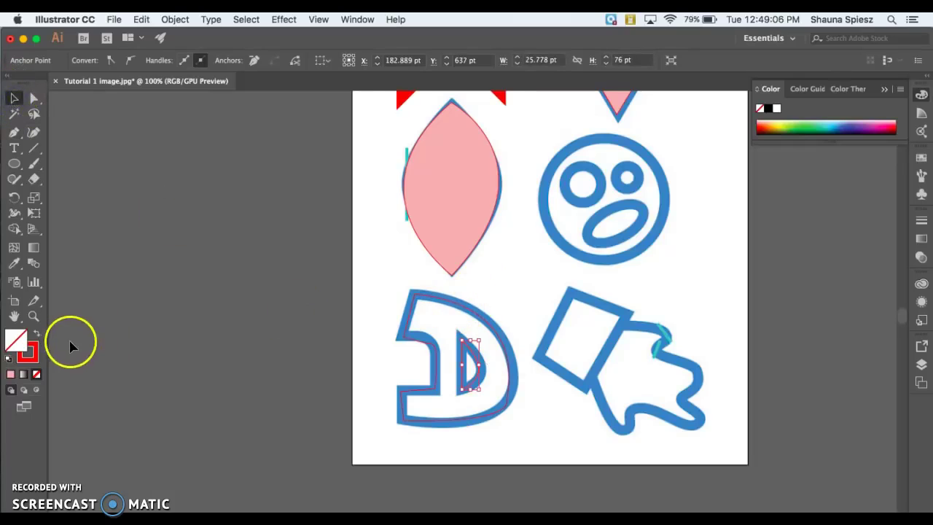
double_click(17, 335)
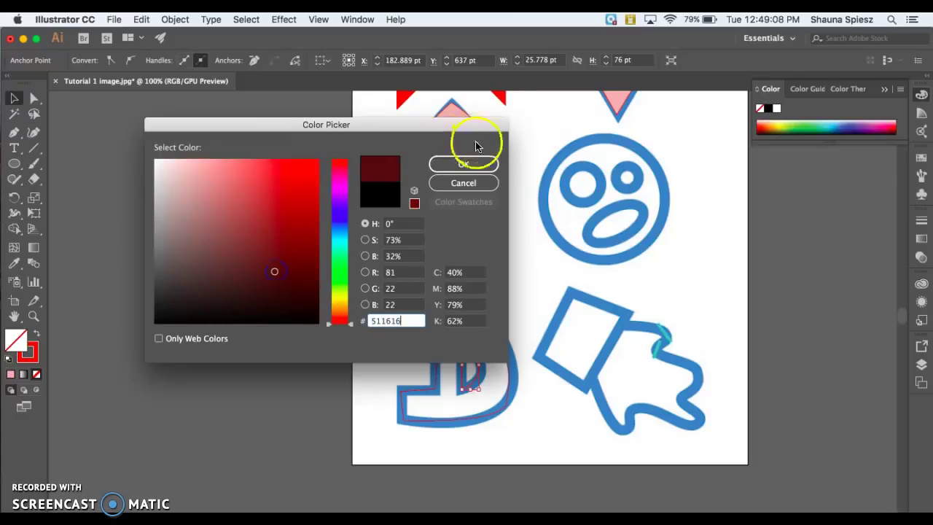
click(463, 163)
Step: Fill the outer D path with light pink, E2AFAF, and deselect it
click(450, 301)
double_click(16, 340)
click(192, 177)
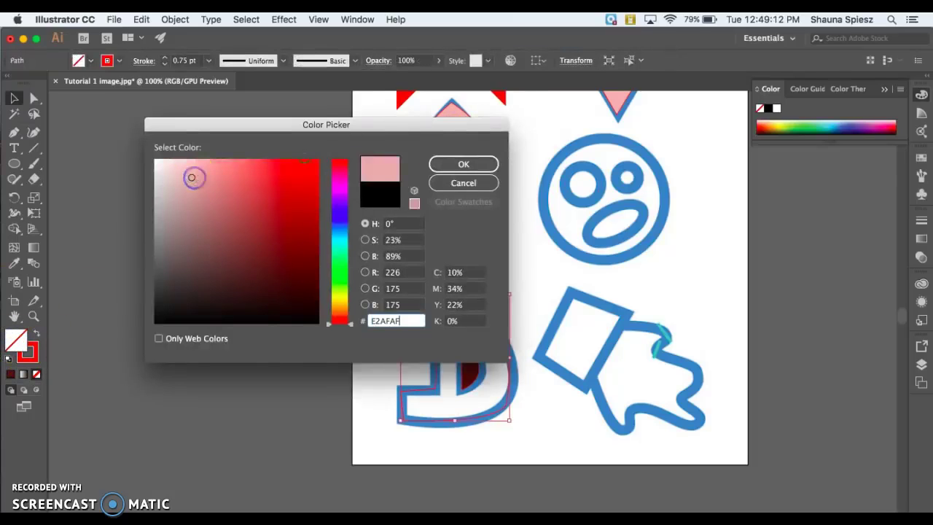
click(439, 162)
click(149, 376)
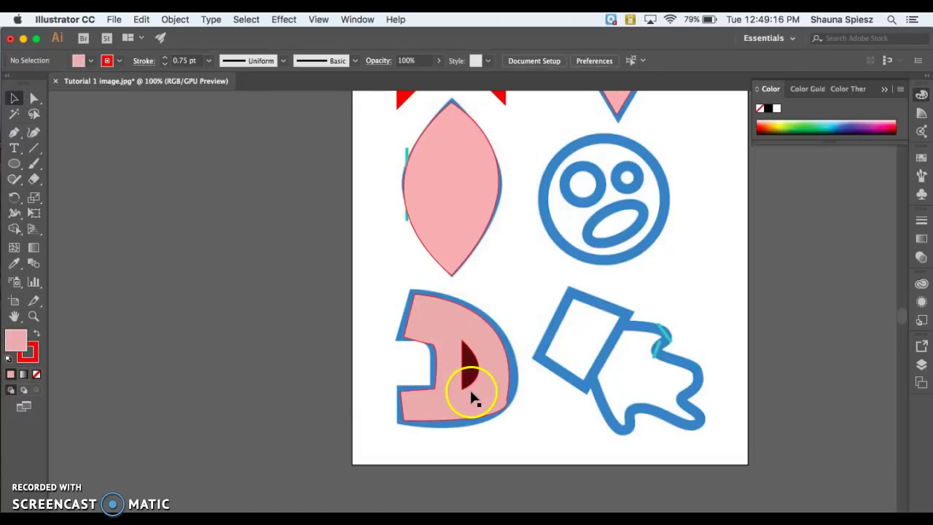
Step: Select both the outer D path and the dark inner shape and make them a compound path
click(444, 420)
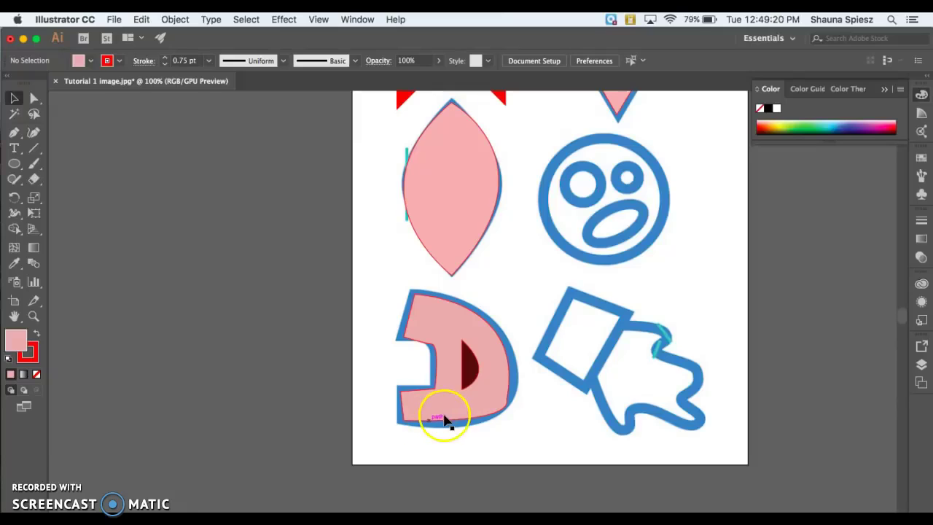
shift+click(464, 382)
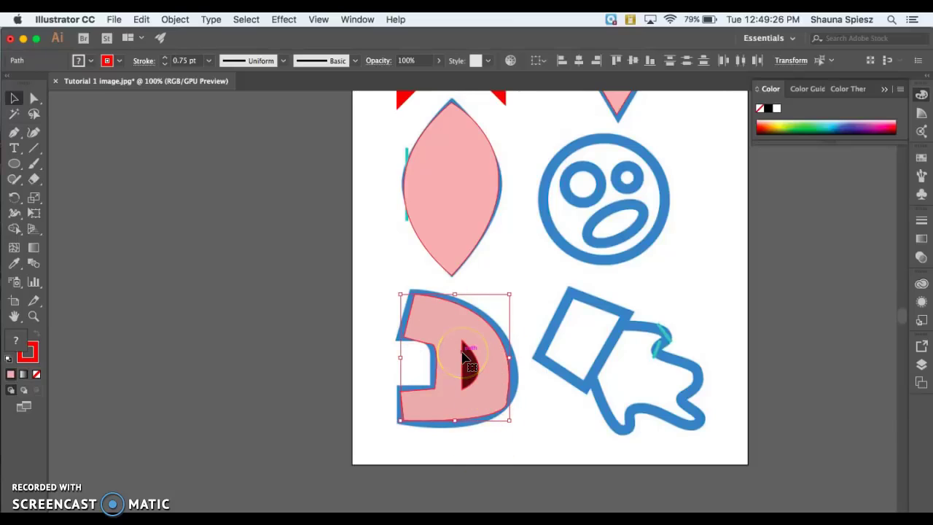
click(175, 19)
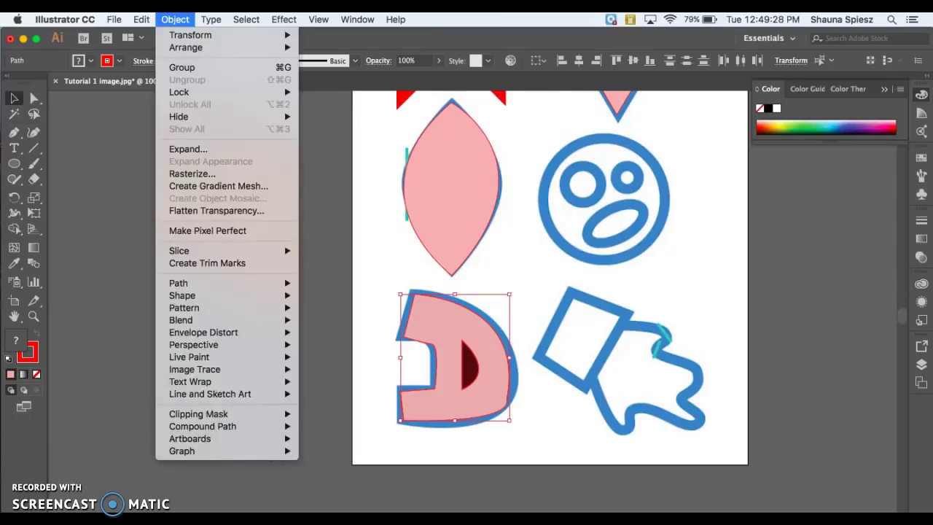
mouse_move(207, 430)
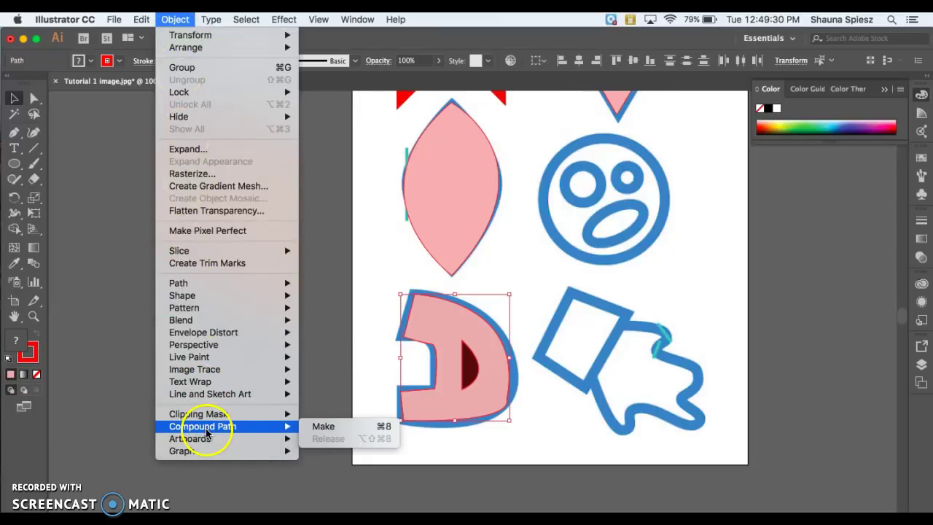
click(342, 430)
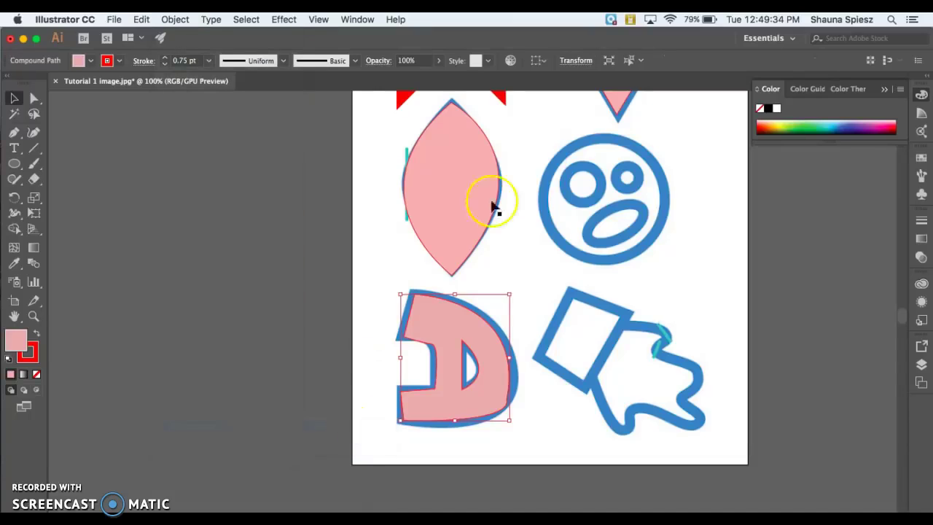
Step: Set up an export of the artwork to the Desktop in JPEG (jpg) format, and dismiss the export dialog without exporting
click(461, 39)
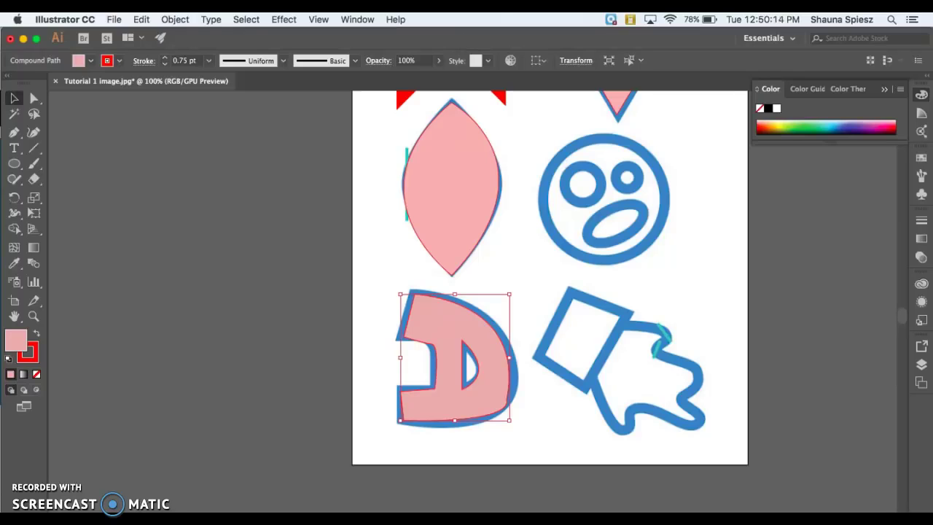
click(115, 19)
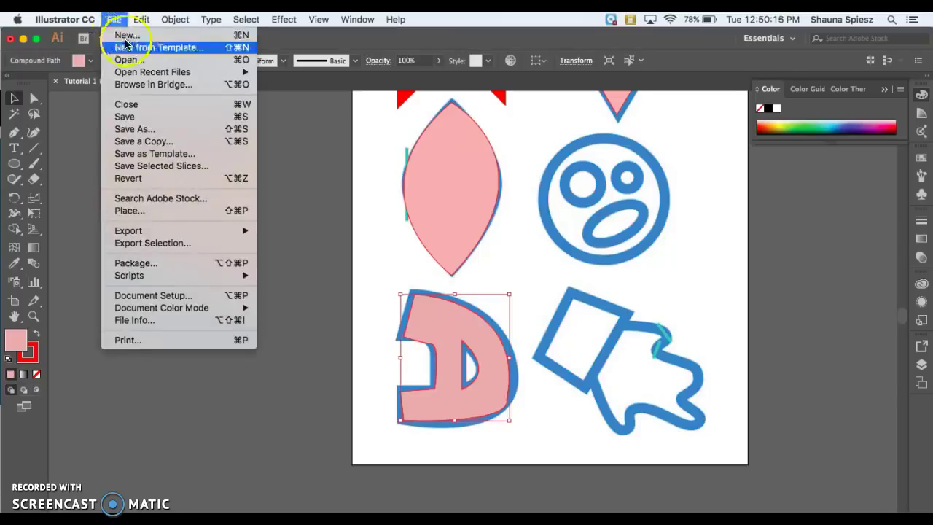
click(135, 121)
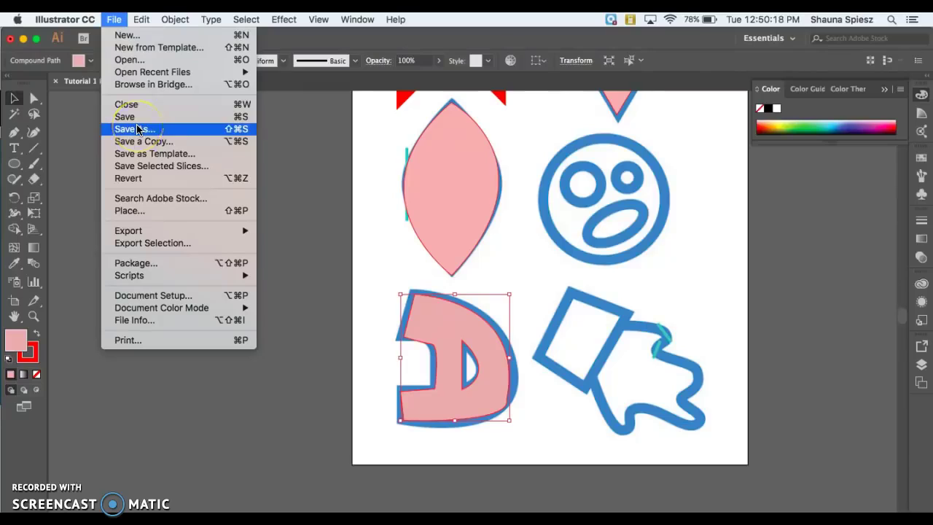
mouse_move(123, 228)
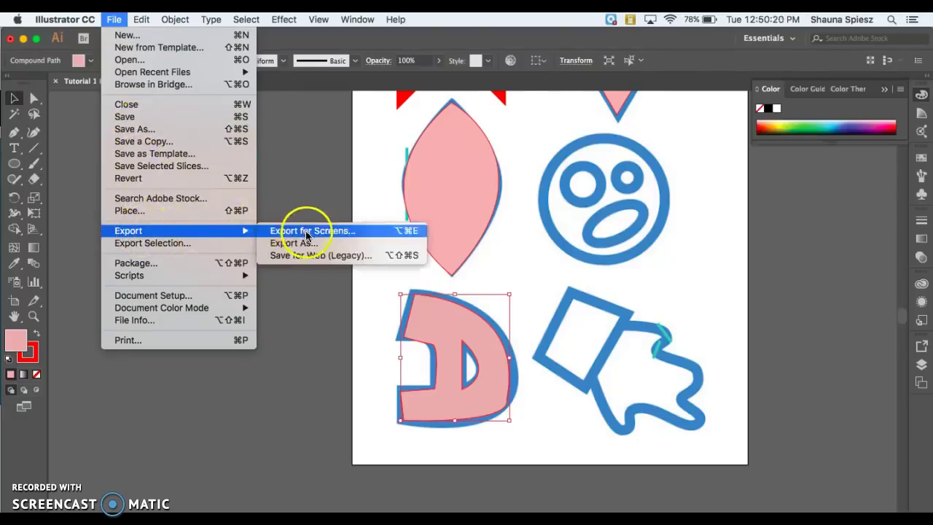
click(337, 248)
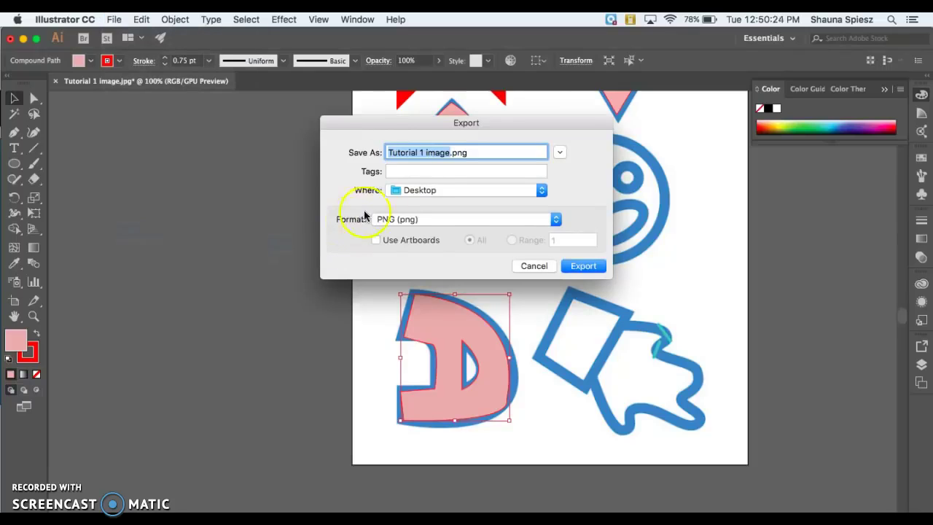
click(439, 218)
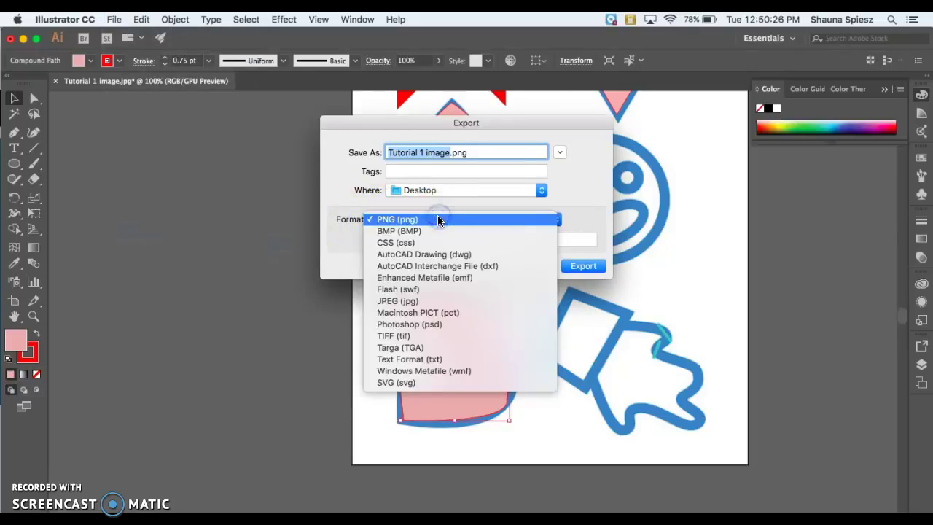
click(417, 303)
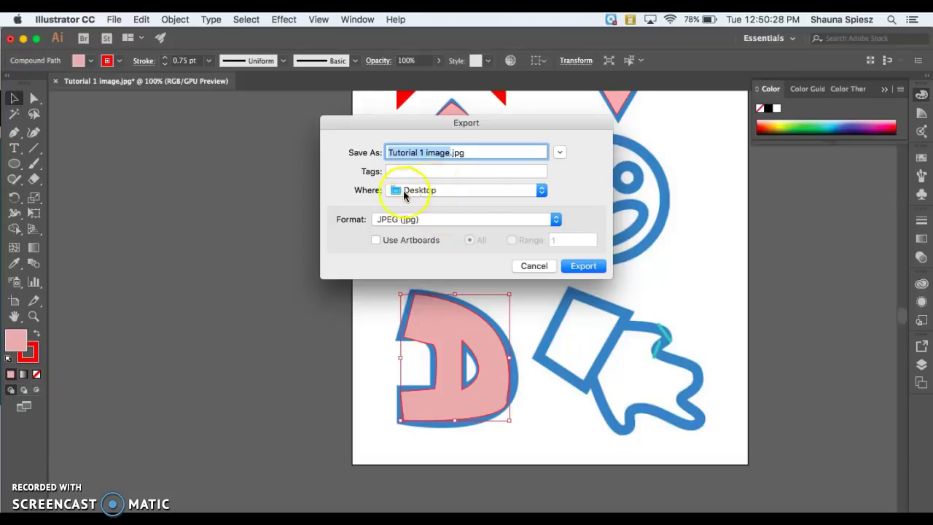
click(587, 267)
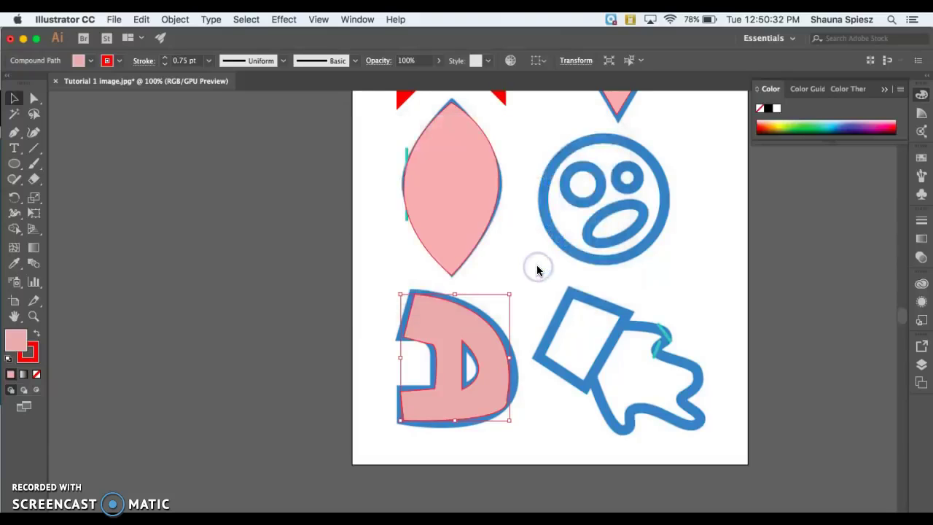